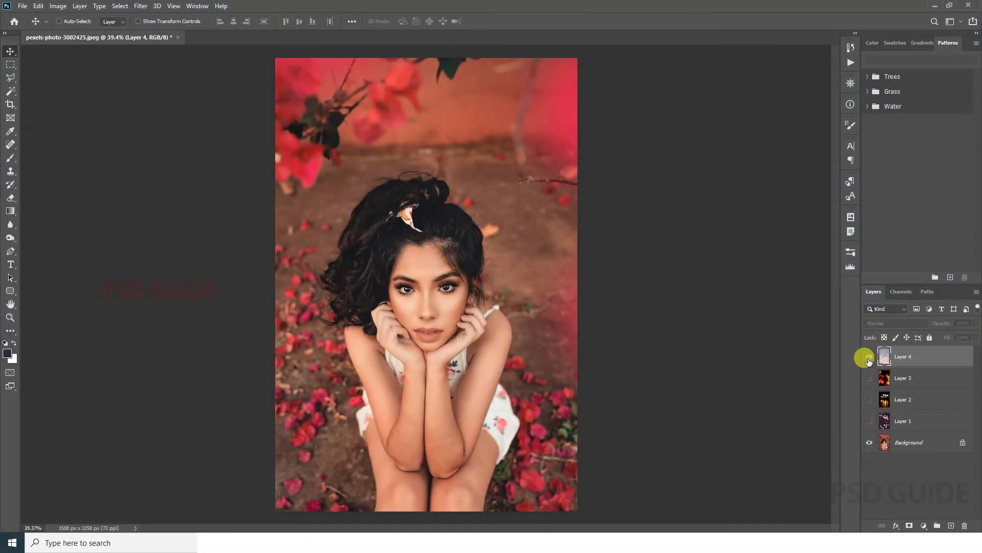
Preview and re-hide the four bokeh overlay layers, then make the Background layer active.
left_click(870, 356)
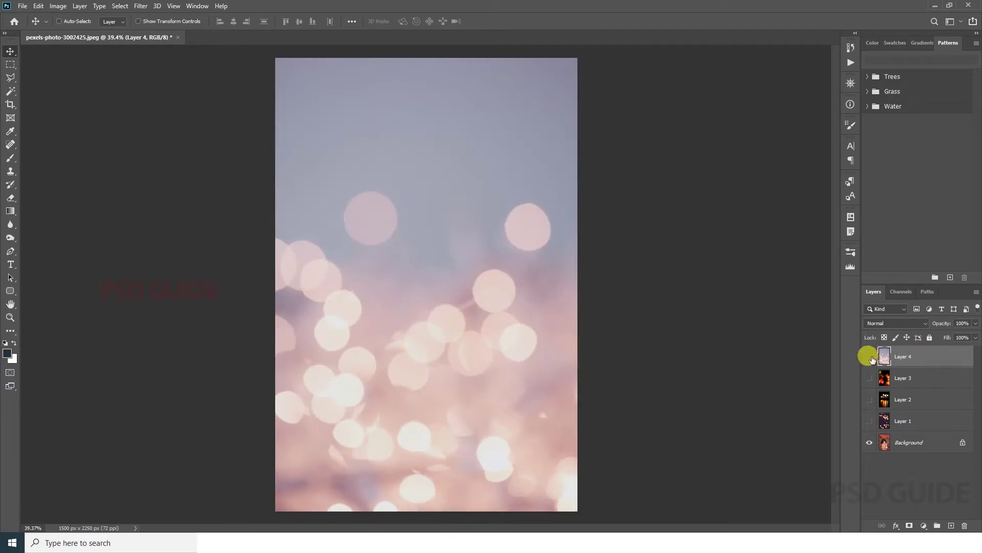
left_click(869, 356)
left_click(869, 377)
left_click(869, 399)
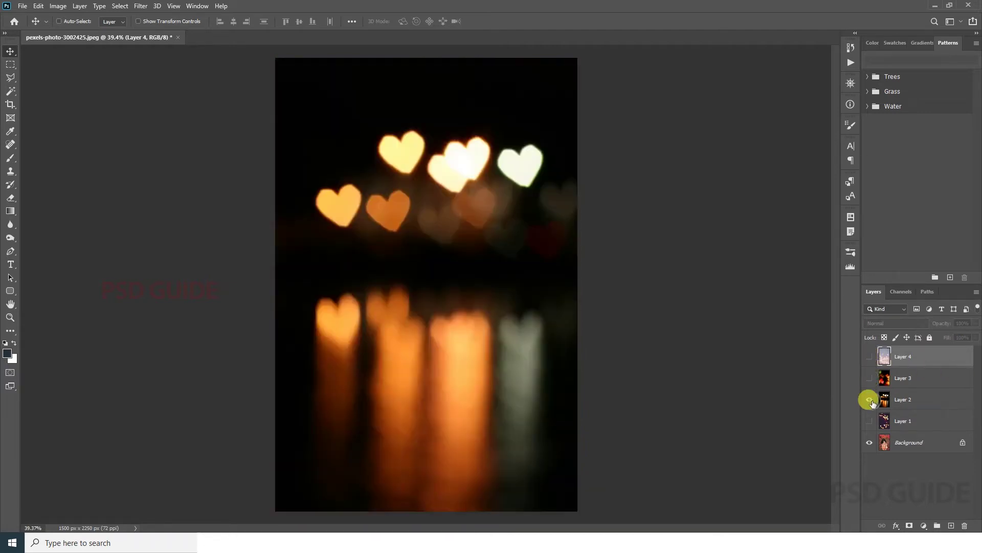
left_click(870, 399)
left_click(869, 421)
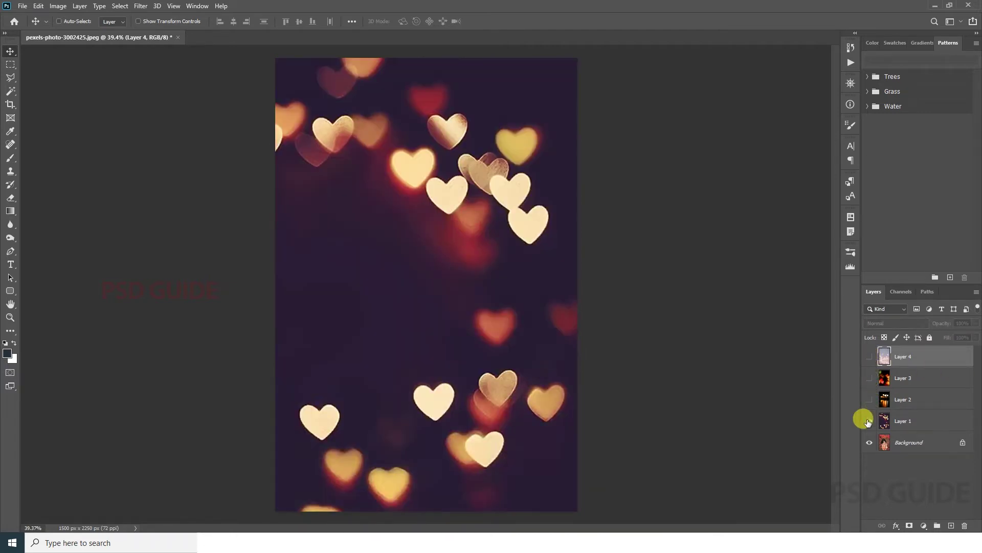
left_click(870, 420)
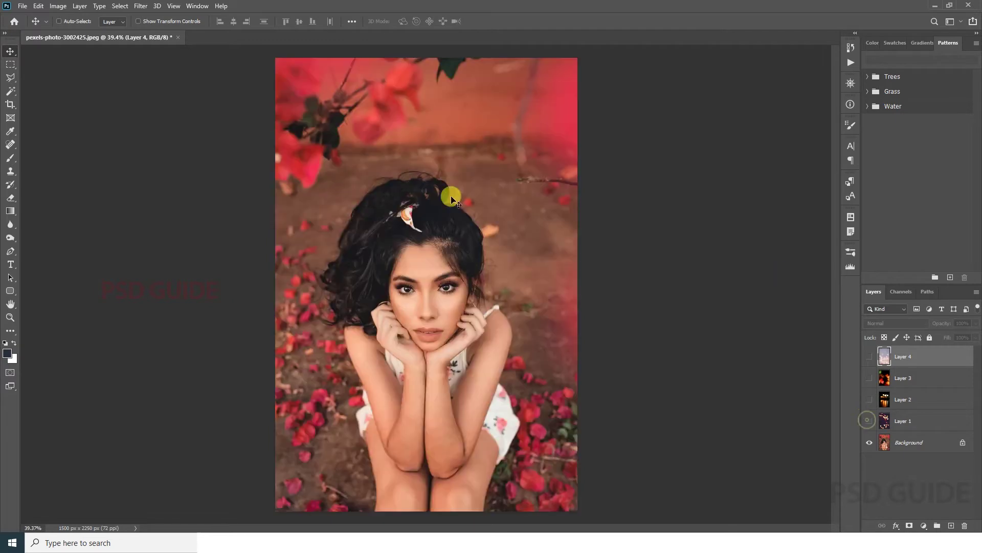
left_click(907, 450)
left_click(147, 10)
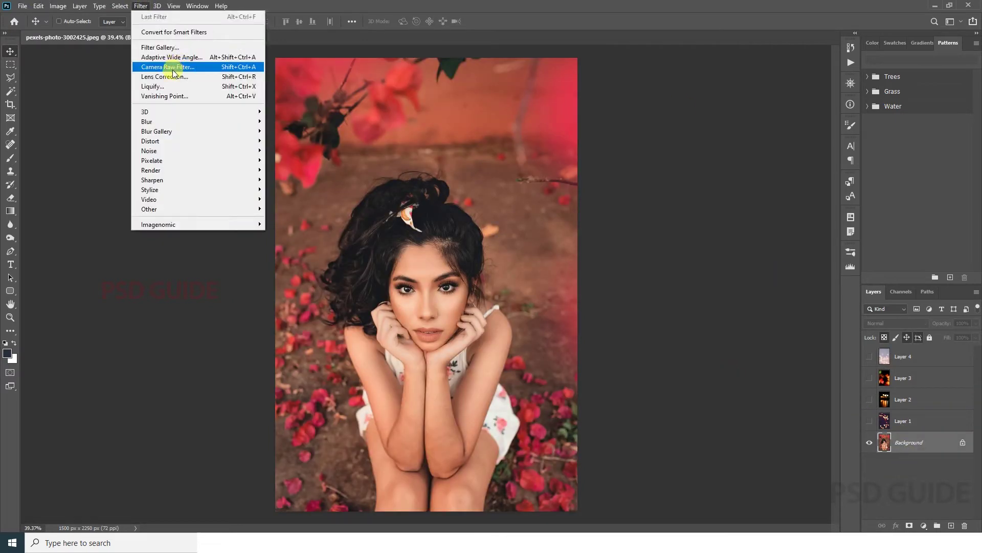
In Camera Raw, set Contrast +11, Highlights +16, Whites +24, Clarity +16 and Saturation +11.
left_click(171, 65)
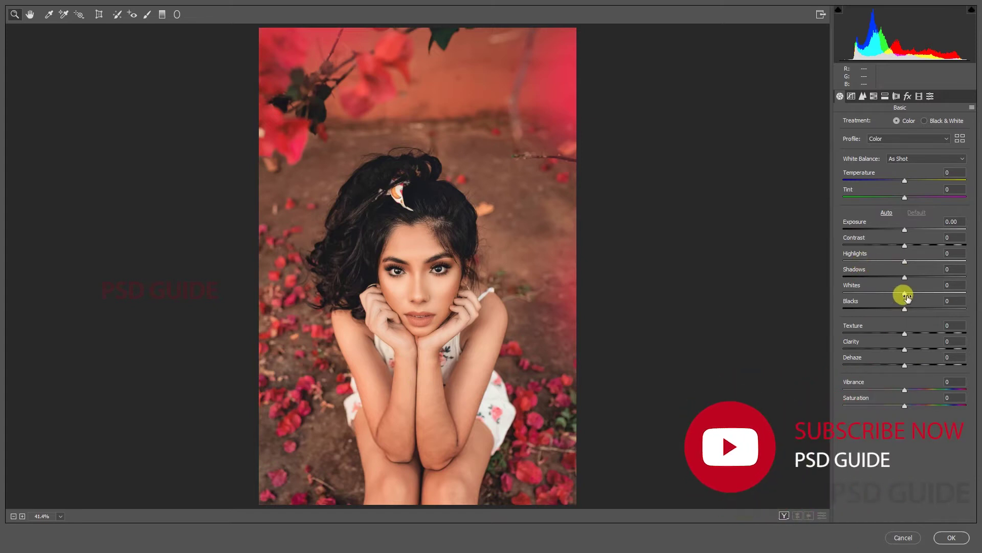
left_click_drag(905, 294, 919, 294)
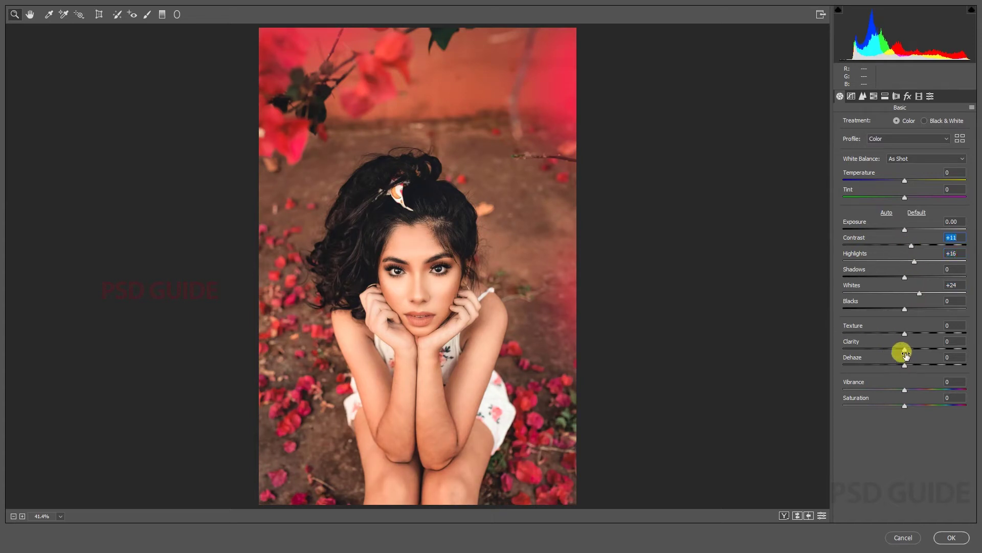
left_click_drag(905, 349, 915, 350)
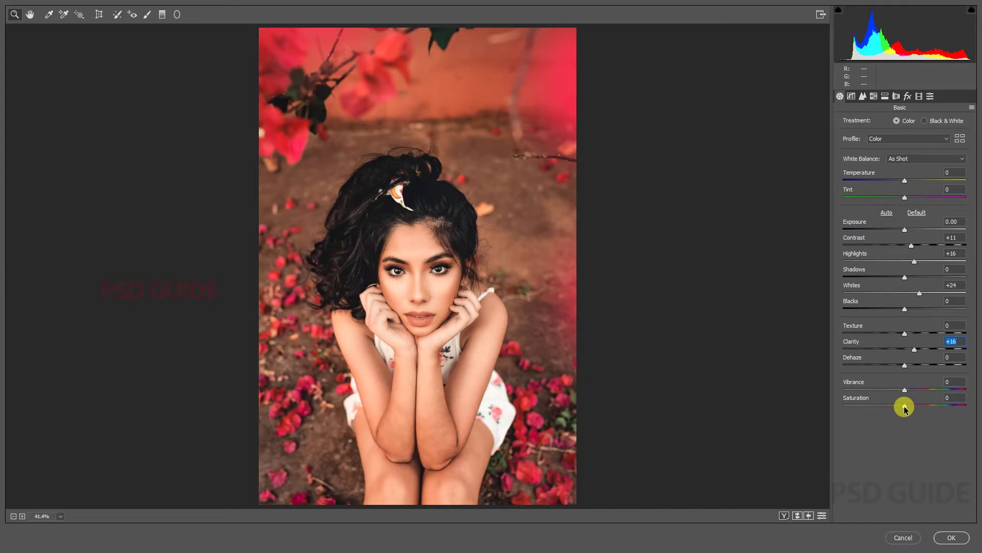
left_click_drag(905, 406, 912, 407)
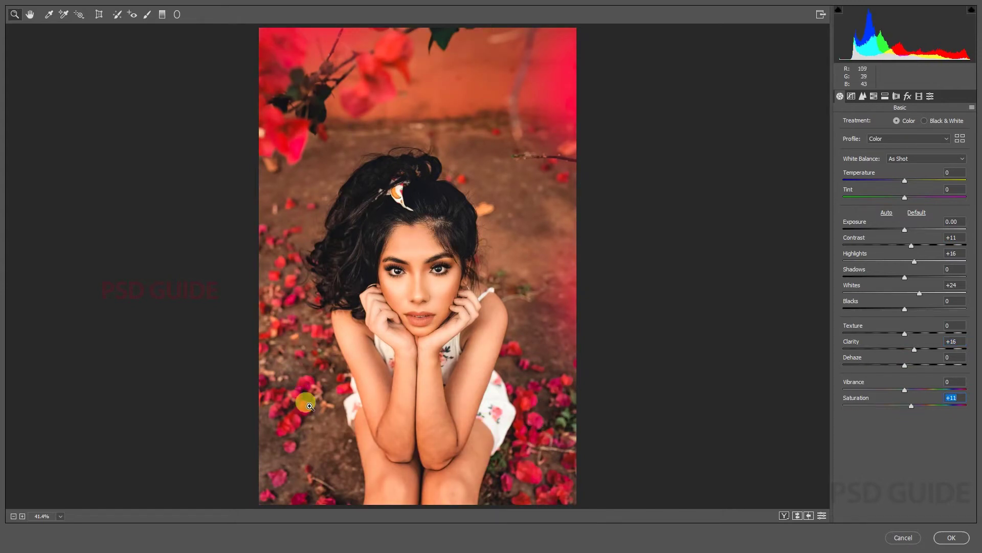
left_click(864, 98)
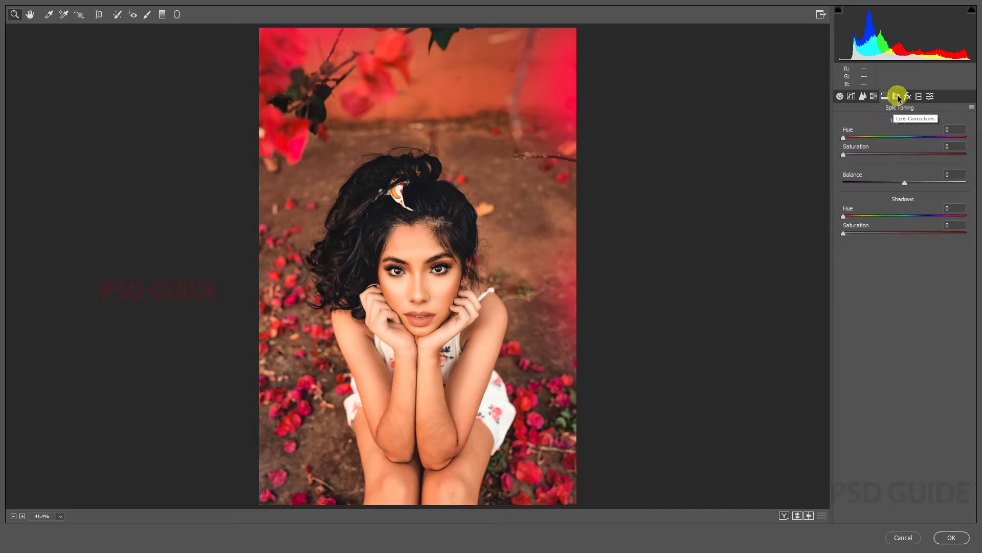
In HSL, raise Reds saturation to +18, boost Oranges, shift the Reds hue negative, and raise Oranges luminance to +9.
left_click(894, 98)
left_click(874, 97)
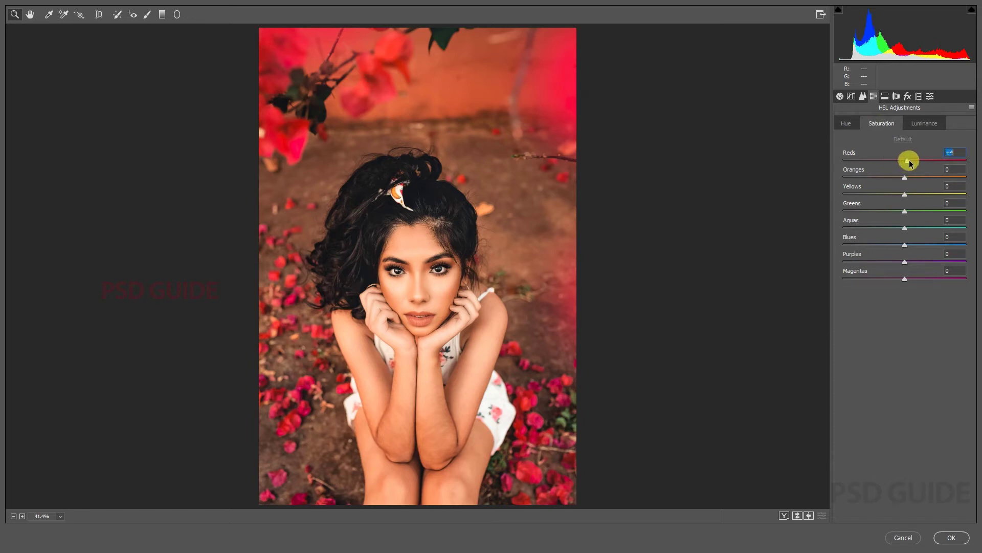
left_click_drag(909, 162, 919, 163)
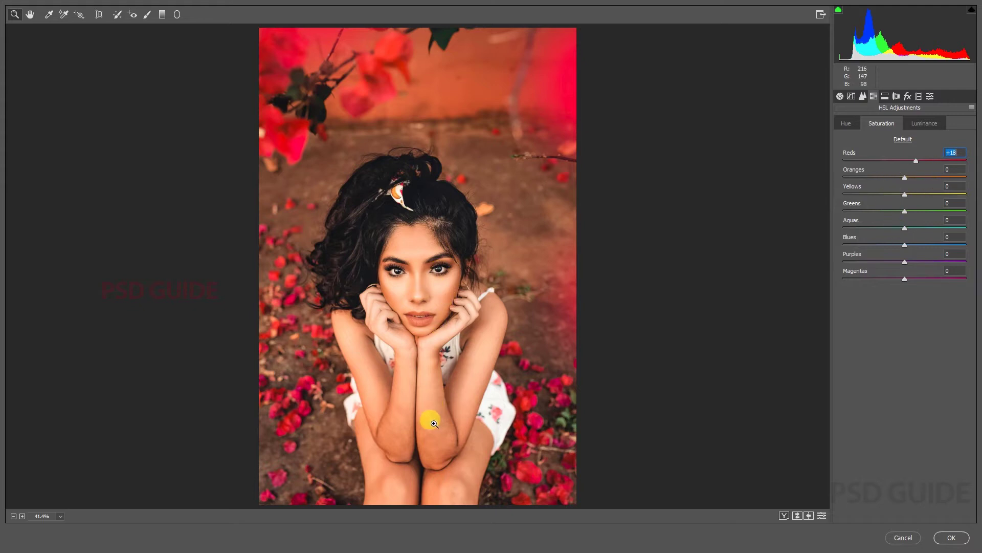
left_click_drag(907, 178, 918, 178)
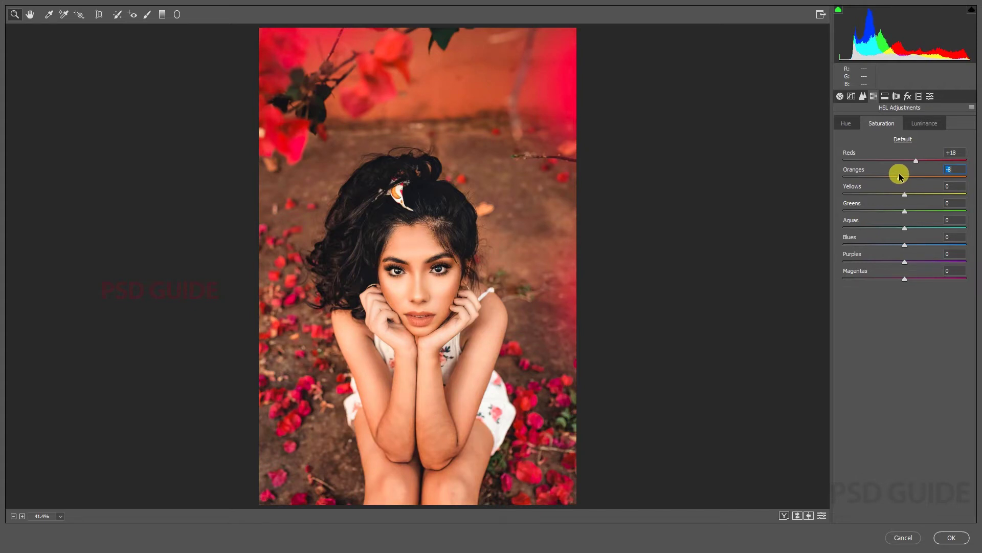
left_click(846, 123)
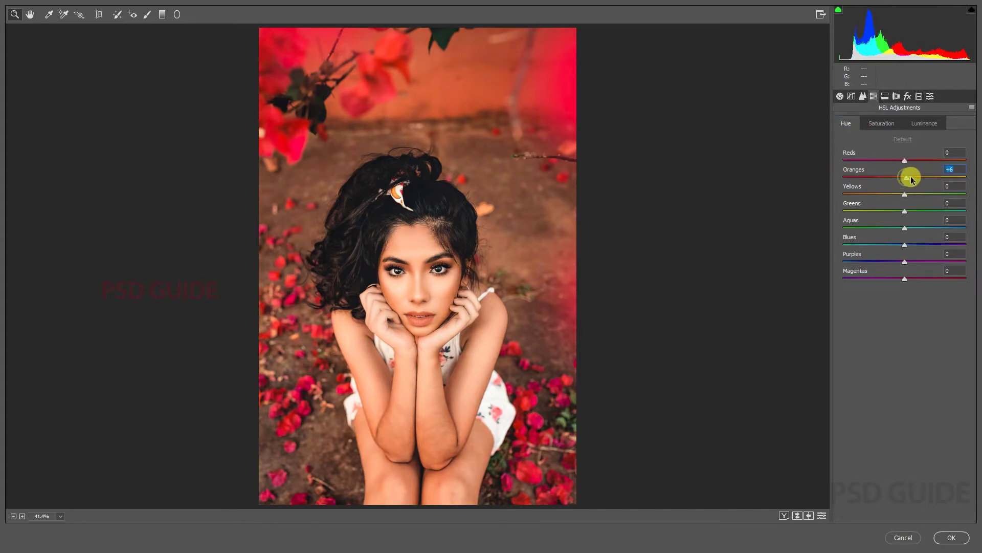
left_click_drag(913, 180, 915, 180)
double_click(893, 175)
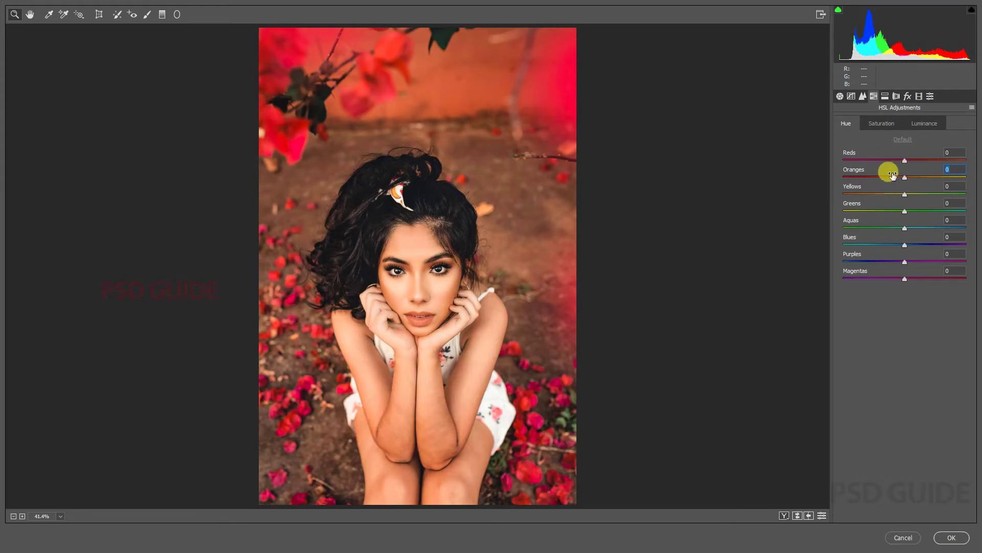
left_click_drag(907, 163, 901, 162)
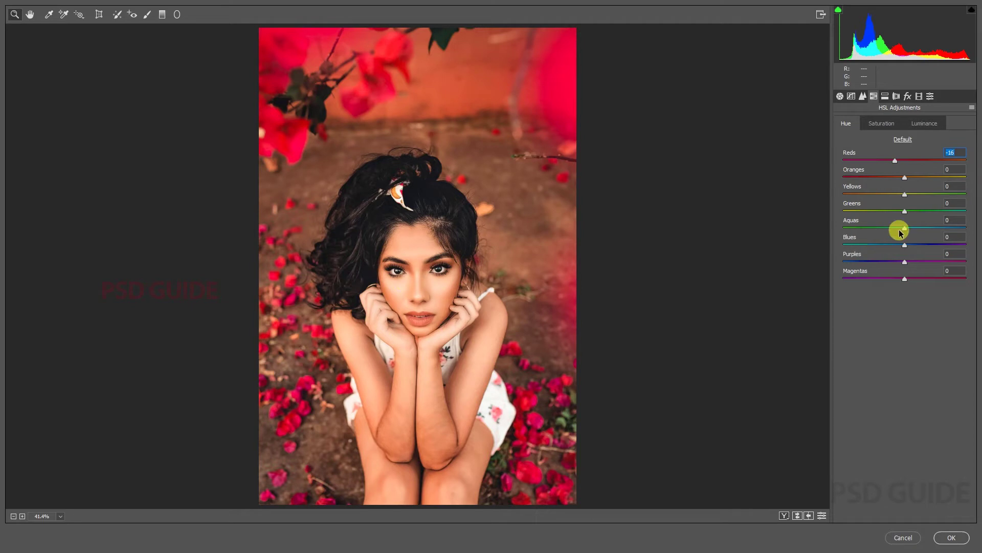
left_click(930, 127)
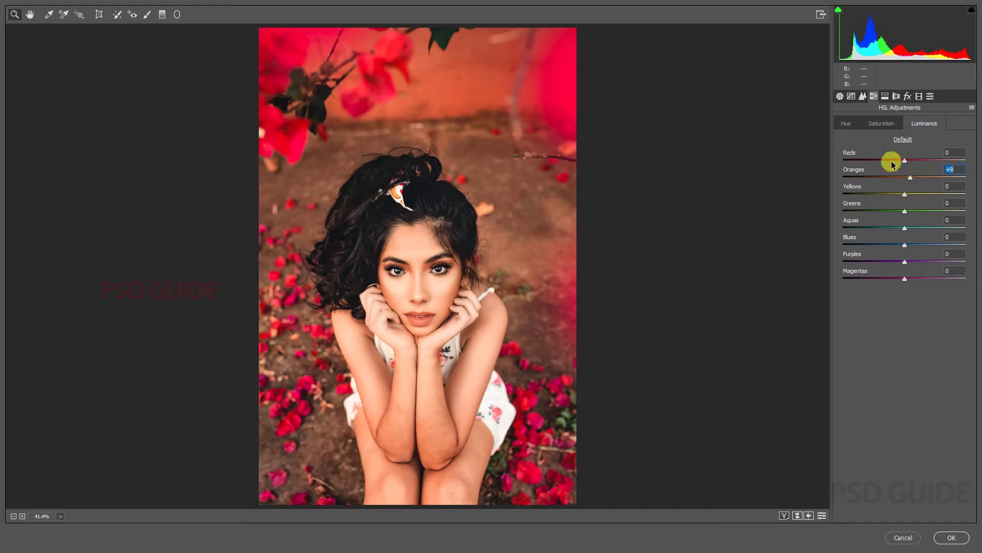
Set the sharpening Amount to 14 and apply the Camera Raw edits.
left_click(850, 98)
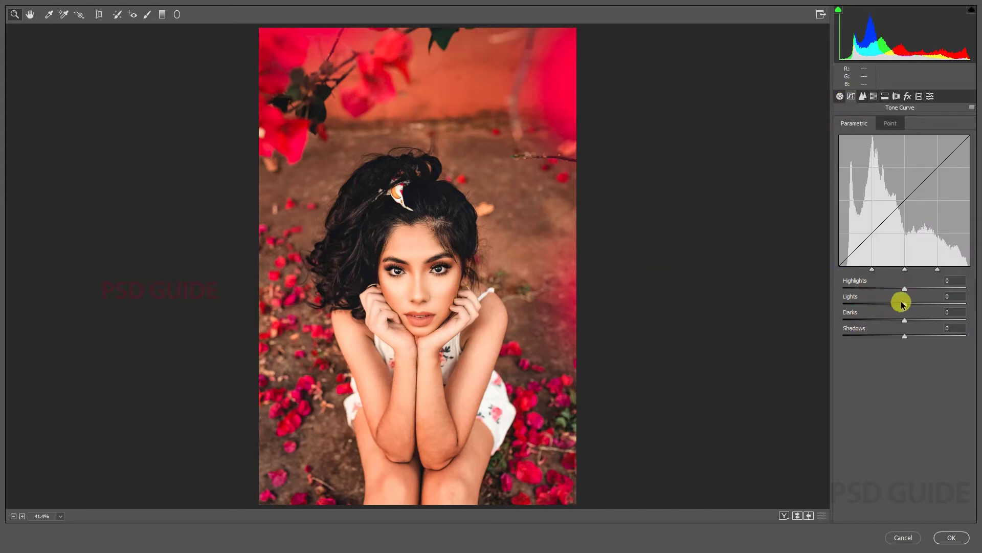
left_click(863, 96)
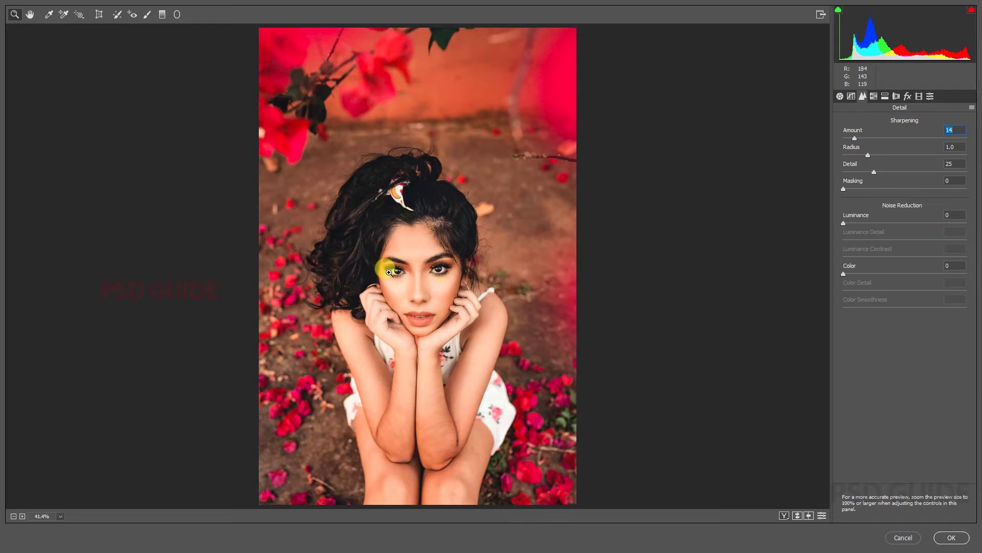
left_click(945, 538)
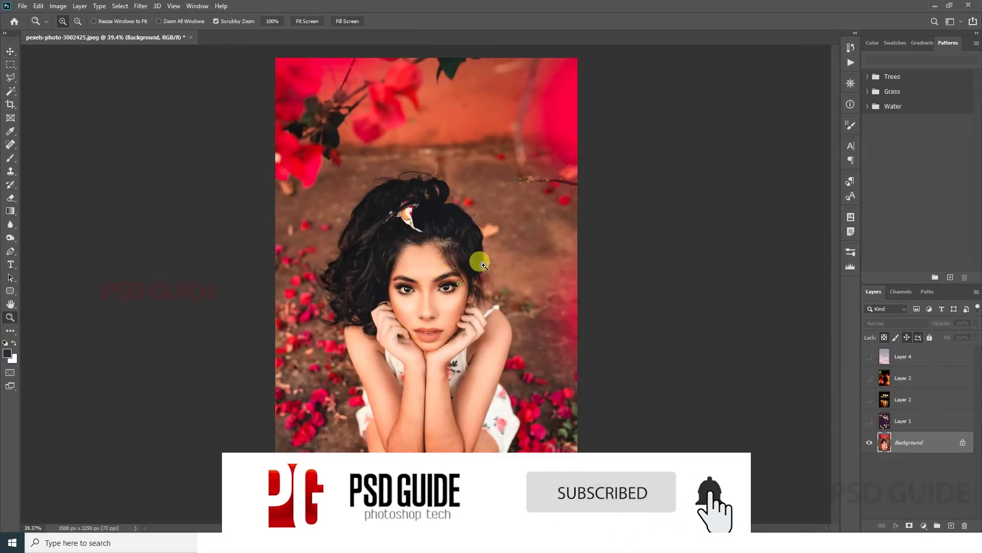
Add Layer 5 and pick a brush with the pink foreground colour #f52551.
left_click(483, 265)
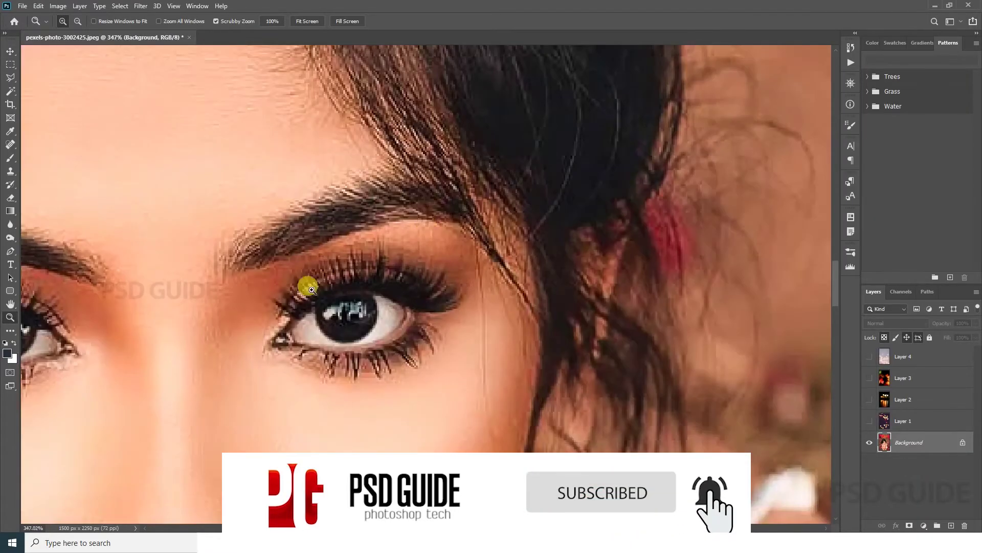
left_click_drag(171, 292, 517, 212)
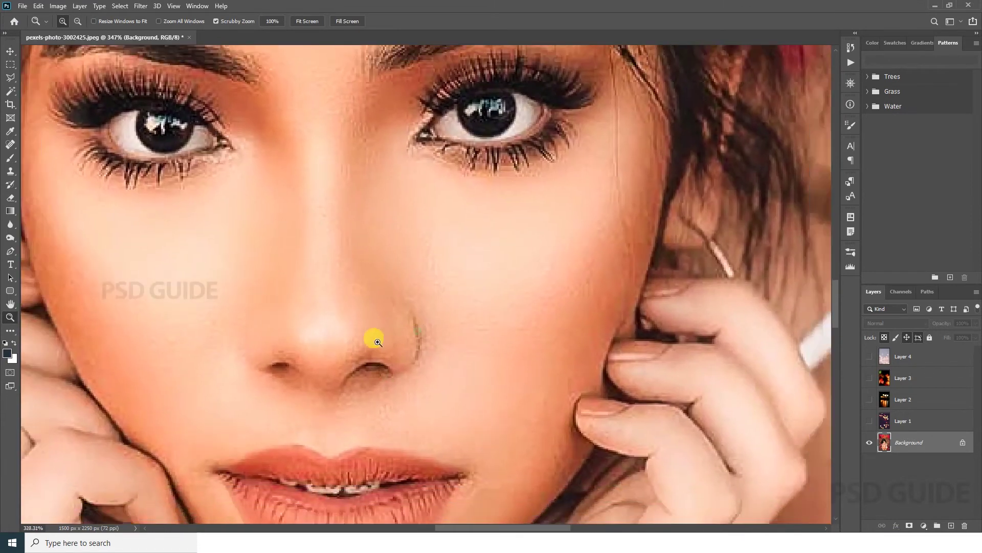
left_click_drag(373, 333, 297, 378)
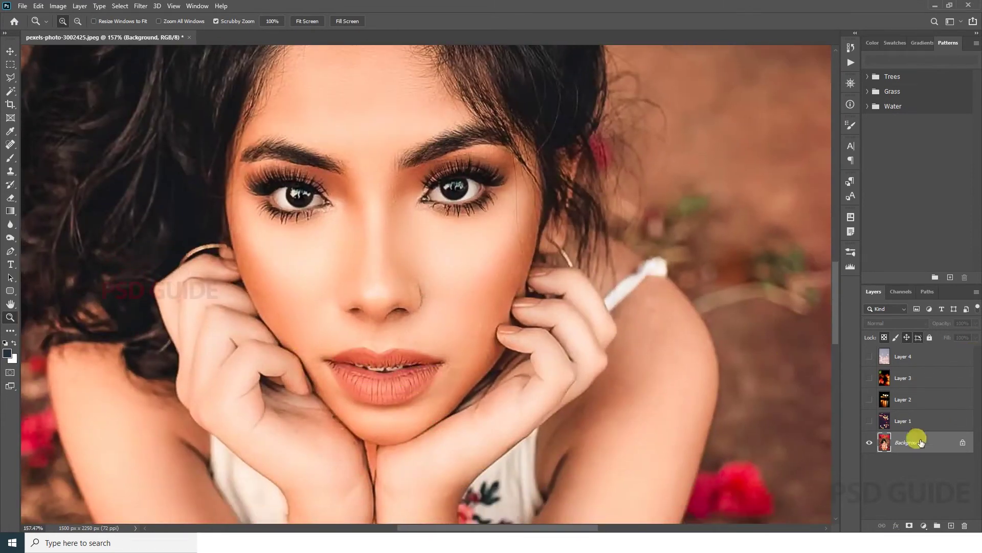
left_click(949, 528)
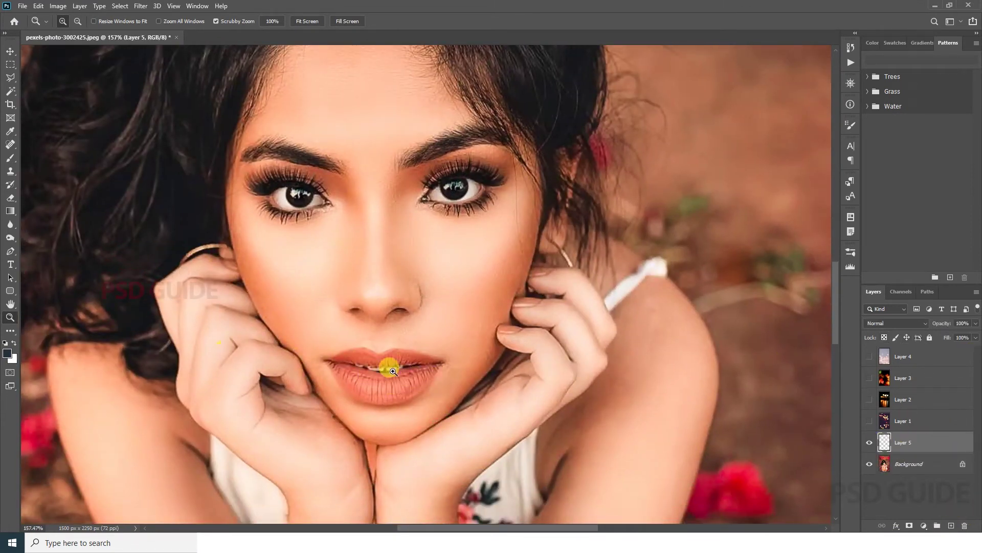
left_click_drag(384, 366, 391, 334)
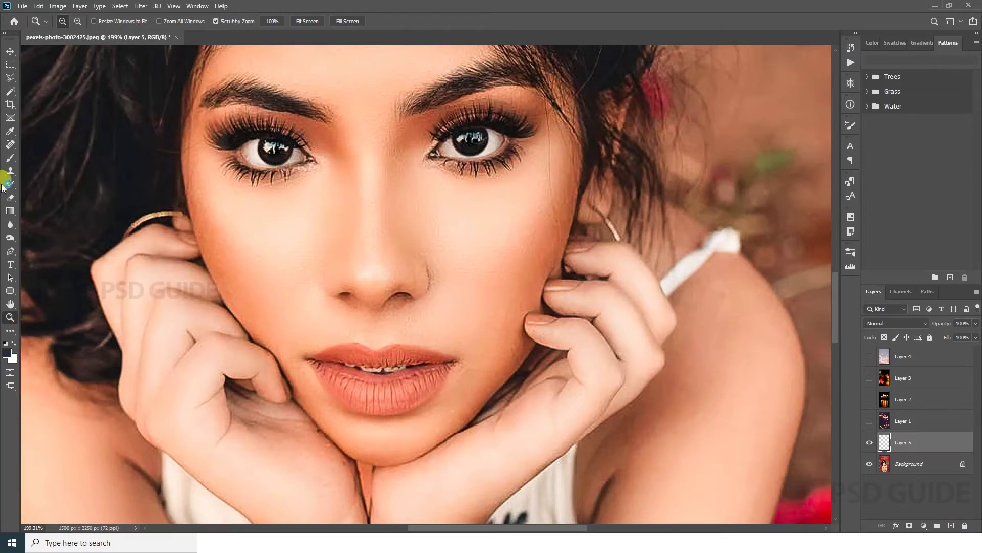
left_click(11, 161)
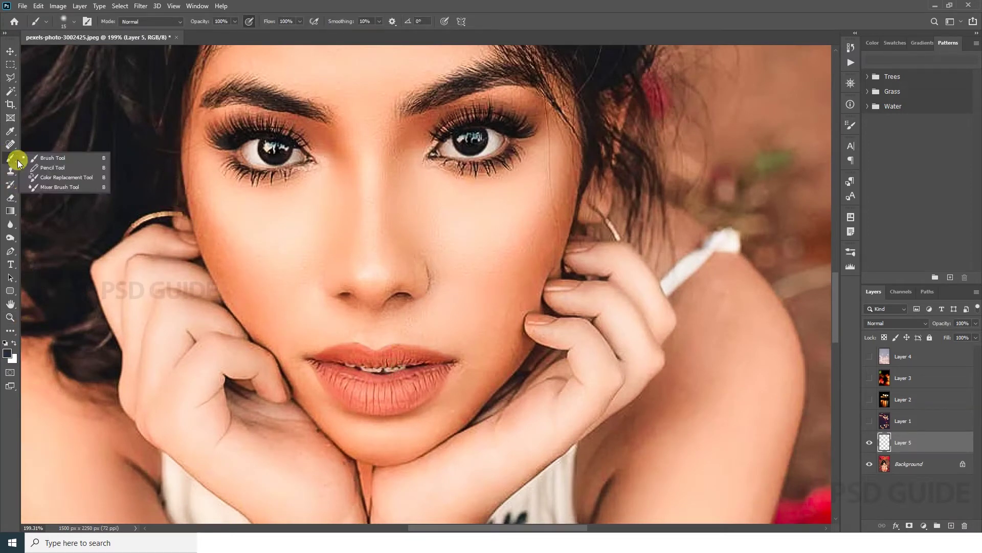
left_click(39, 157)
left_click(7, 352)
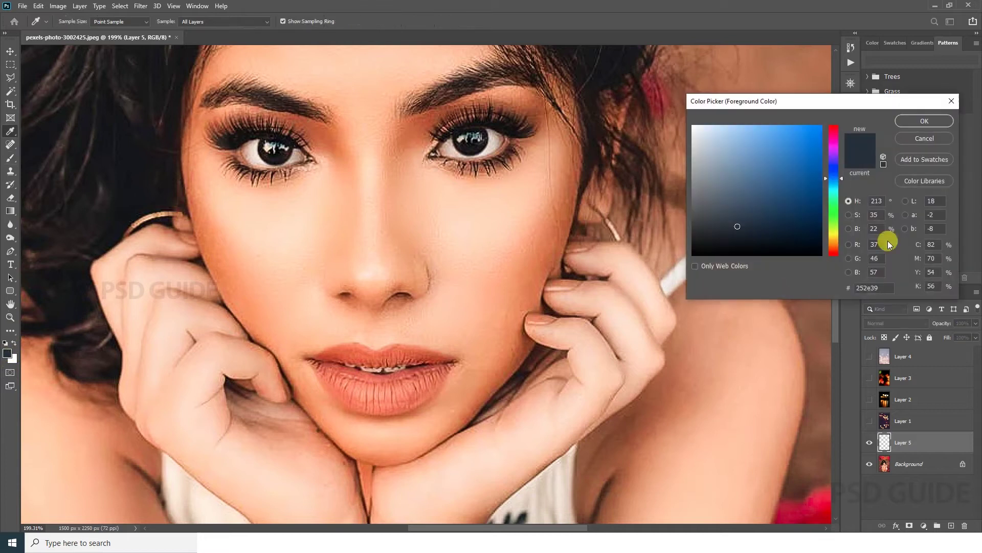
left_click(834, 131)
left_click_drag(796, 125, 803, 130)
left_click(937, 125)
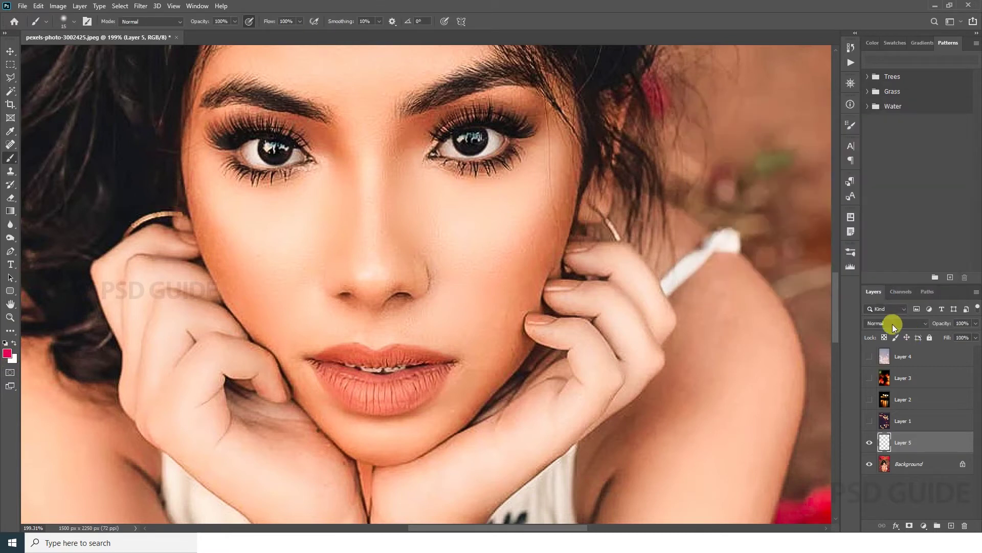
Paint red over both lips on Layer 5 in Overlay mode, then add Layer 6.
left_click(895, 323)
left_click(900, 354)
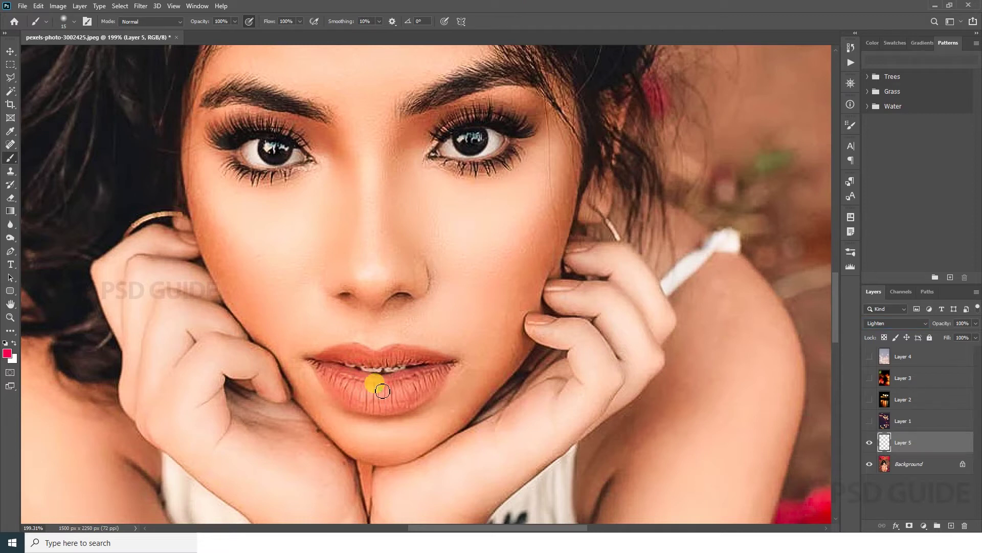
left_click(895, 323)
mouse_move(376, 389)
left_mouse_down()
mouse_move(401, 406)
mouse_move(428, 375)
mouse_move(259, 368)
mouse_move(363, 422)
mouse_move(423, 389)
mouse_move(401, 401)
left_mouse_up()
left_click(878, 402)
key("z")
key("b")
key("bracketleft")
key("bracketleft")
mouse_move(486, 353)
left_mouse_down()
mouse_move(418, 355)
mouse_move(276, 331)
mouse_move(384, 325)
mouse_move(377, 334)
mouse_move(466, 344)
mouse_move(318, 402)
left_mouse_up()
key("bracketright")
key("z")
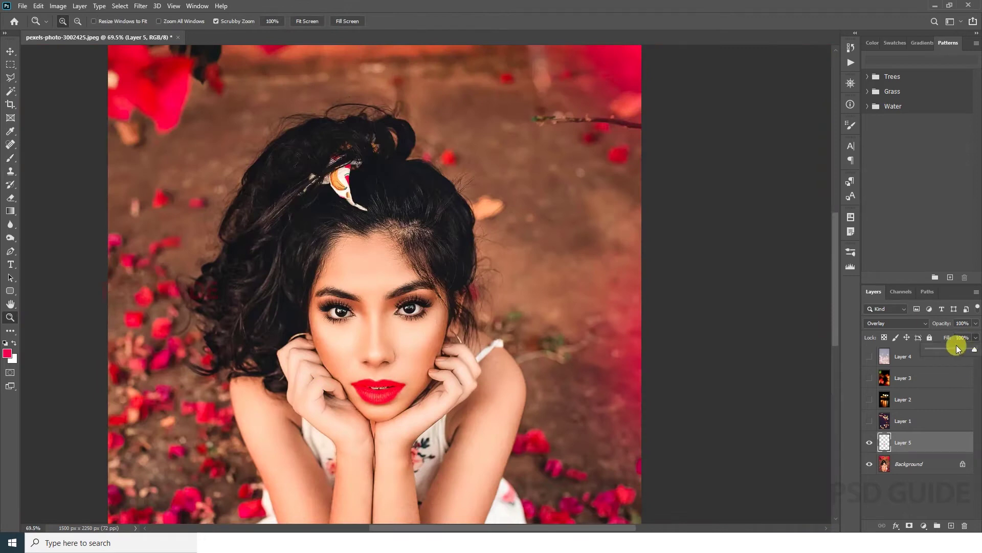
left_click(951, 525)
Paint white gloss streaks on the lower lip and lower the layer Fill to fade them.
mouse_move(378, 394)
left_mouse_down()
mouse_move(430, 351)
mouse_move(404, 348)
left_mouse_up()
key("b")
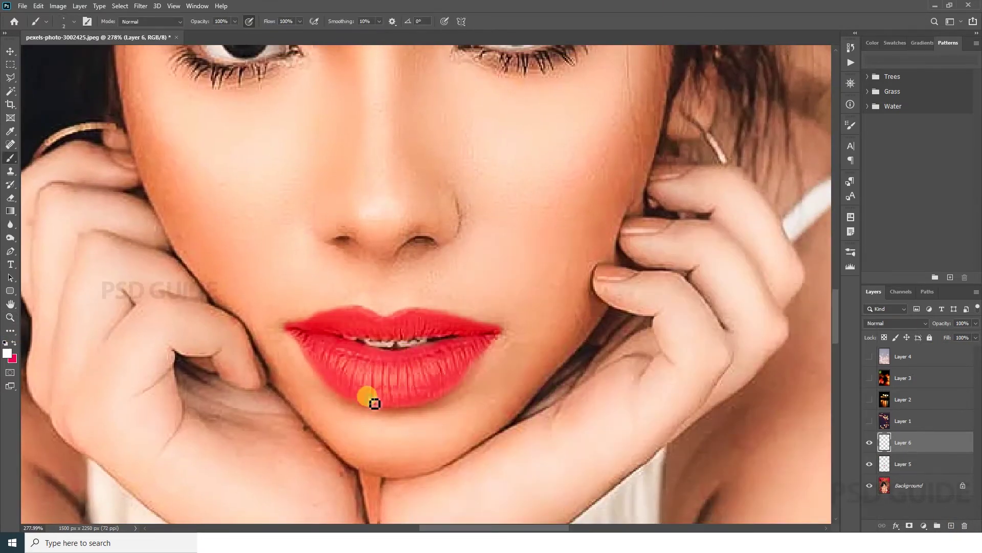
mouse_move(374, 403)
left_mouse_down()
mouse_move(373, 377)
mouse_move(373, 394)
mouse_move(388, 370)
mouse_move(390, 390)
mouse_move(419, 369)
mouse_move(441, 373)
mouse_move(447, 351)
mouse_move(462, 358)
mouse_move(432, 402)
left_mouse_up()
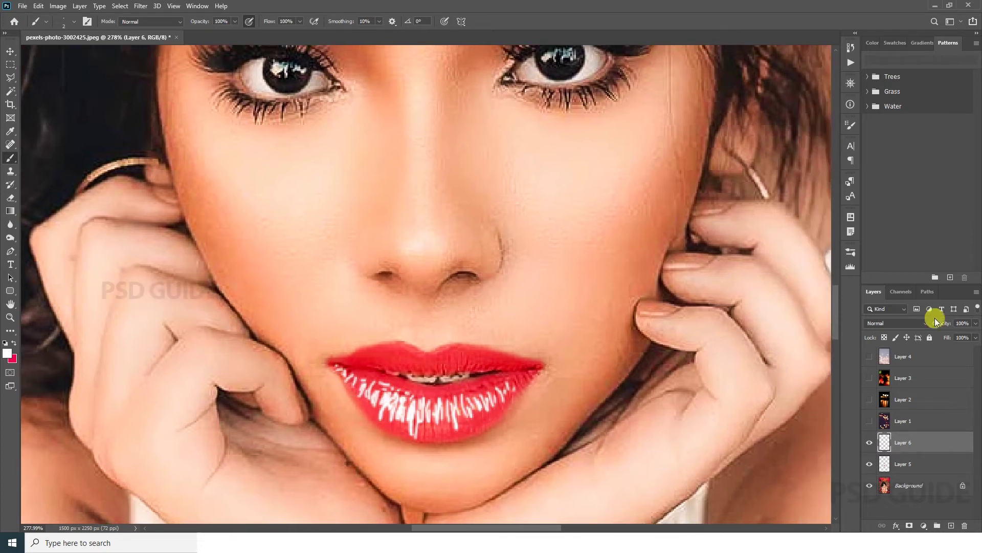
left_click_drag(976, 337, 952, 352)
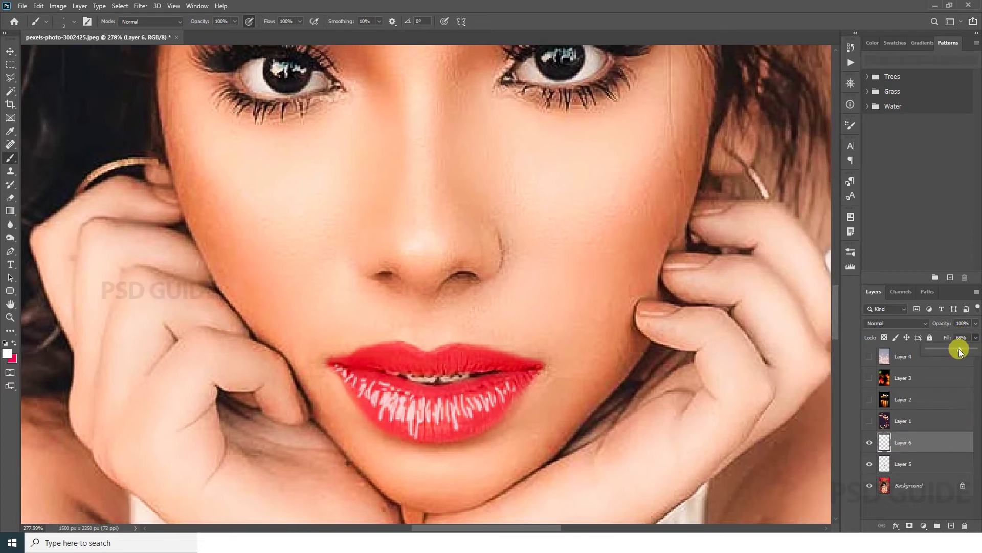
Soften the gloss streaks with Filter > Blur > Gaussian Blur.
key("h")
left_click(166, 21)
left_click(207, 21)
left_click(141, 5)
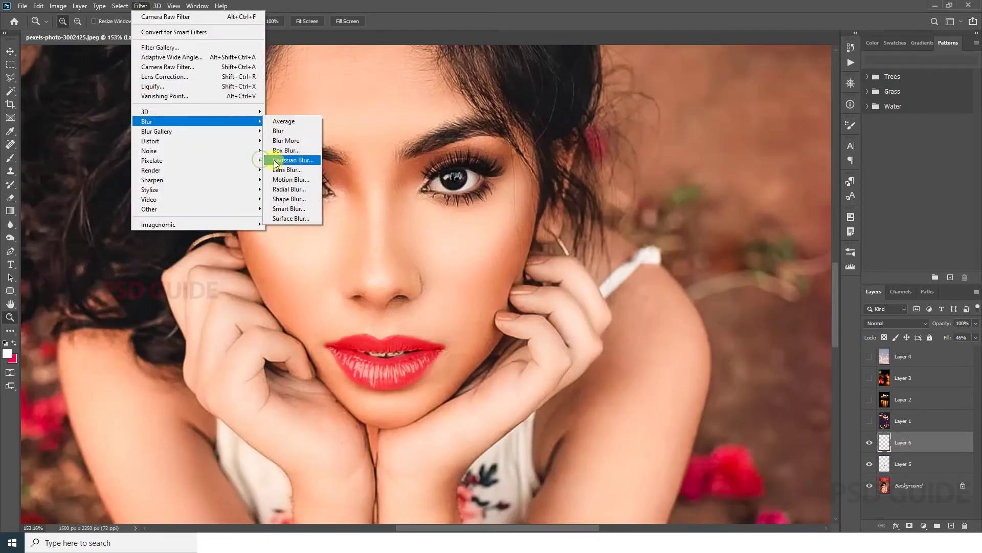
left_click(285, 158)
left_click(914, 222)
Create Layer 7 and paint the teeth white.
key("ctrl+shift+alt+n")
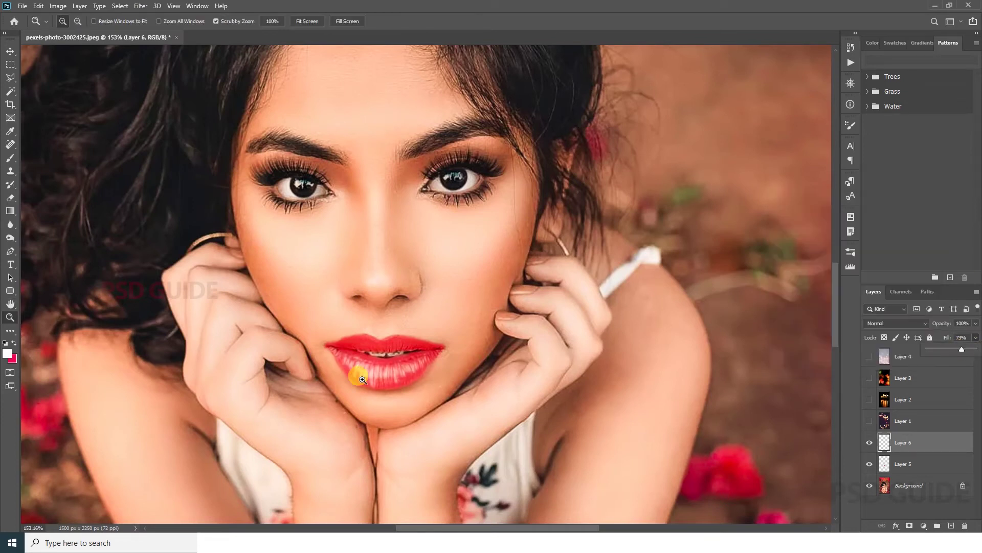
key("z")
key("b")
mouse_move(363, 343)
left_mouse_down()
mouse_move(397, 381)
mouse_move(362, 373)
mouse_move(407, 369)
mouse_move(445, 381)
mouse_move(325, 369)
mouse_move(355, 379)
mouse_move(456, 372)
left_mouse_up()
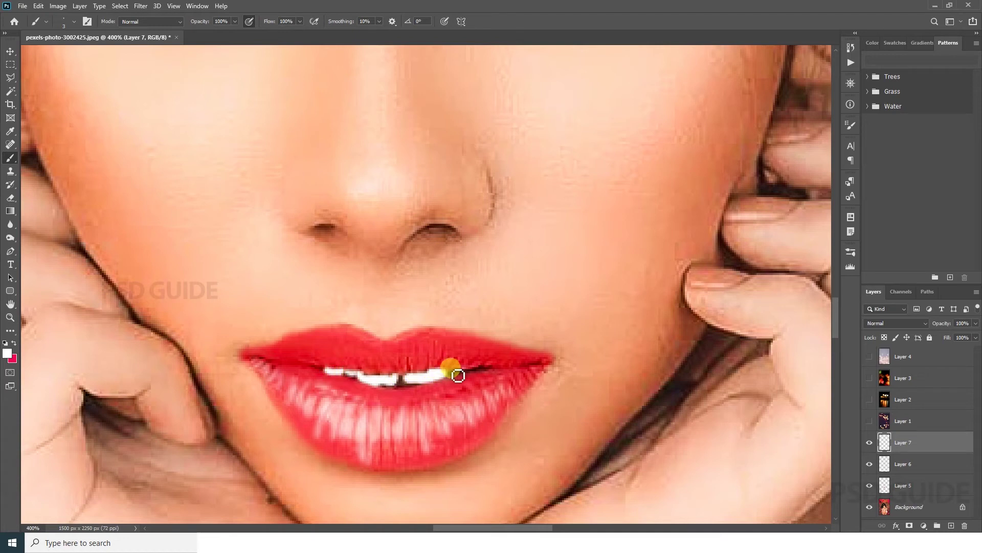
key("z")
key("ctrl+0")
left_click_drag(375, 417, 426, 342)
scroll(426, 342, "down", 5)
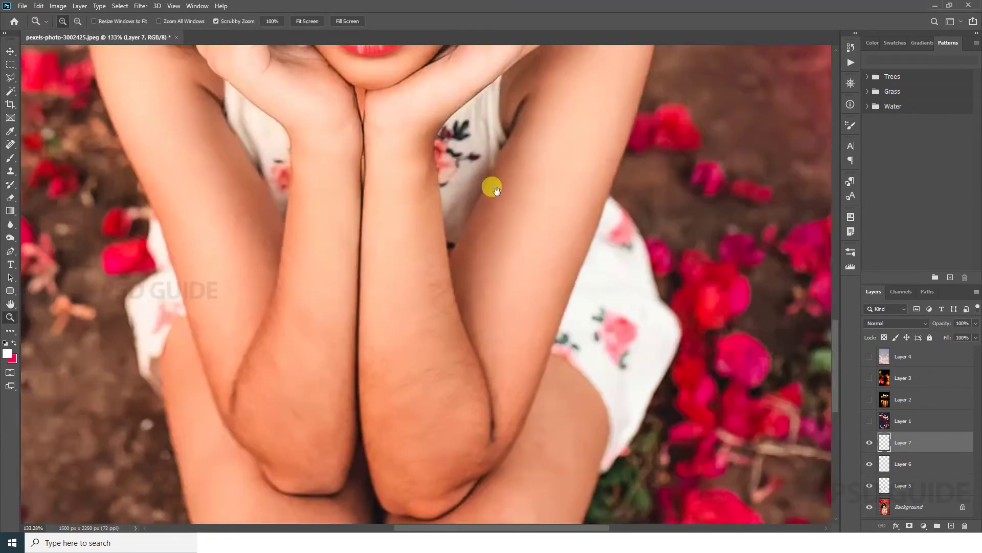
scroll(491, 186, "up", 5)
Select the Background layer and set the Smudge Tool to 34% strength.
key("alt+comma")
left_click(10, 238)
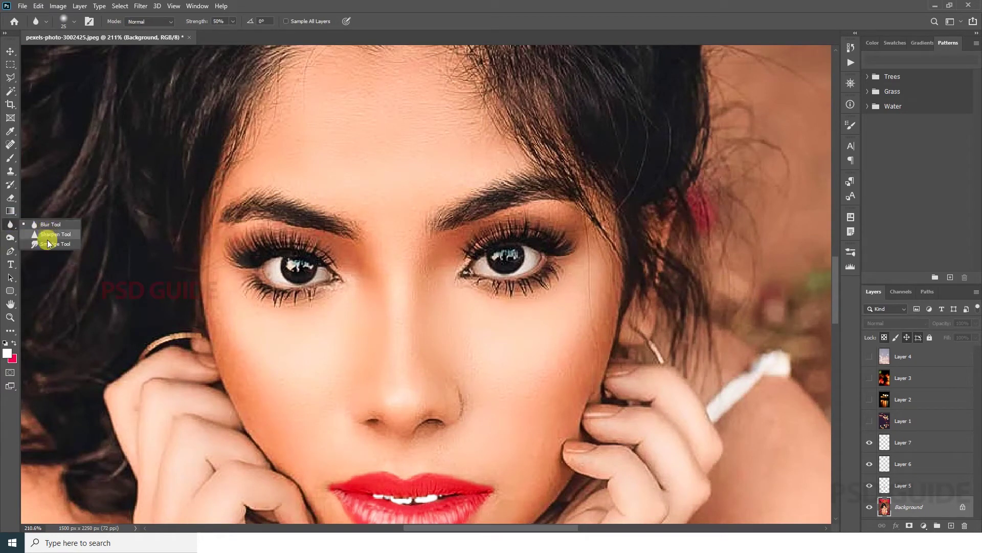
key("z")
scroll(409, 348, "down", 2)
left_click(455, 262)
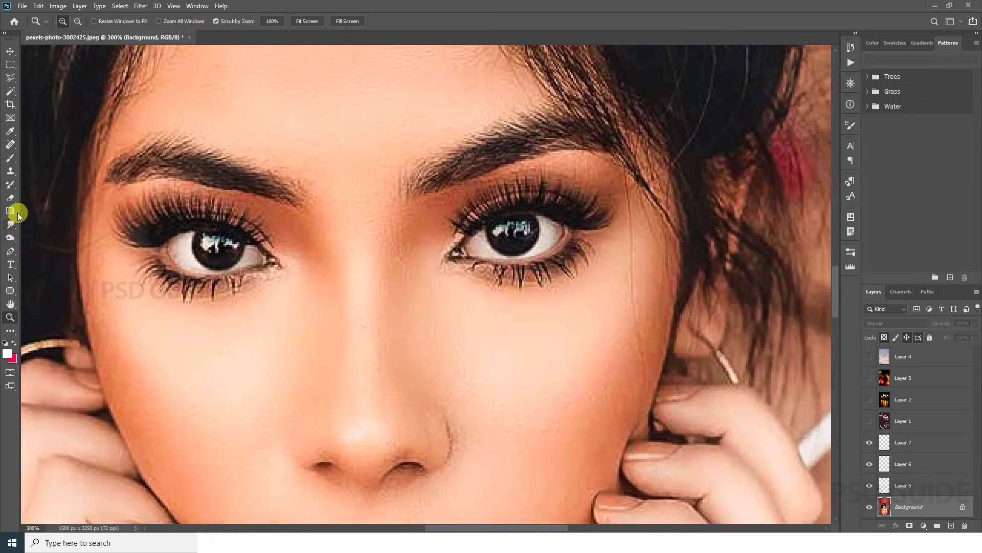
left_click(10, 225)
left_click(39, 246)
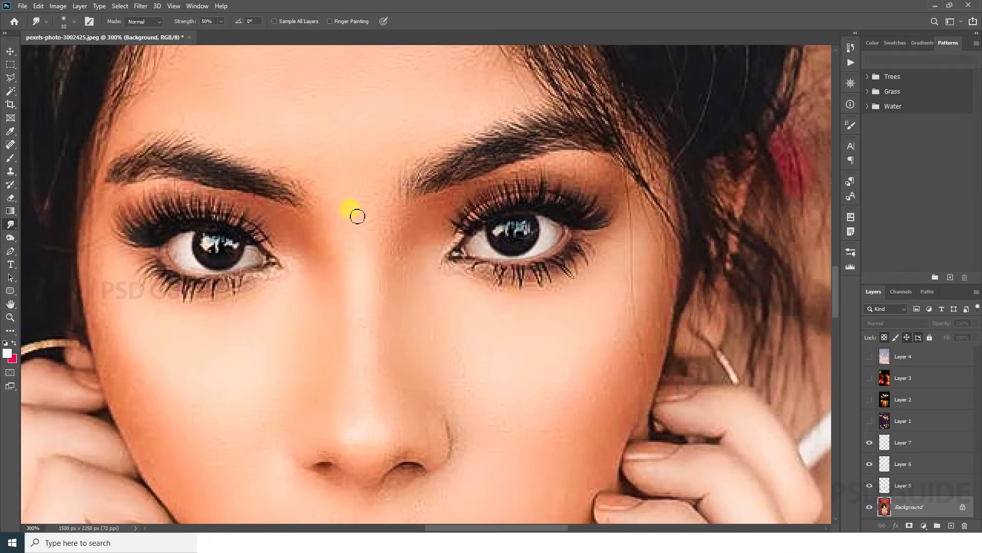
left_click(221, 21)
left_click_drag(209, 32, 214, 32)
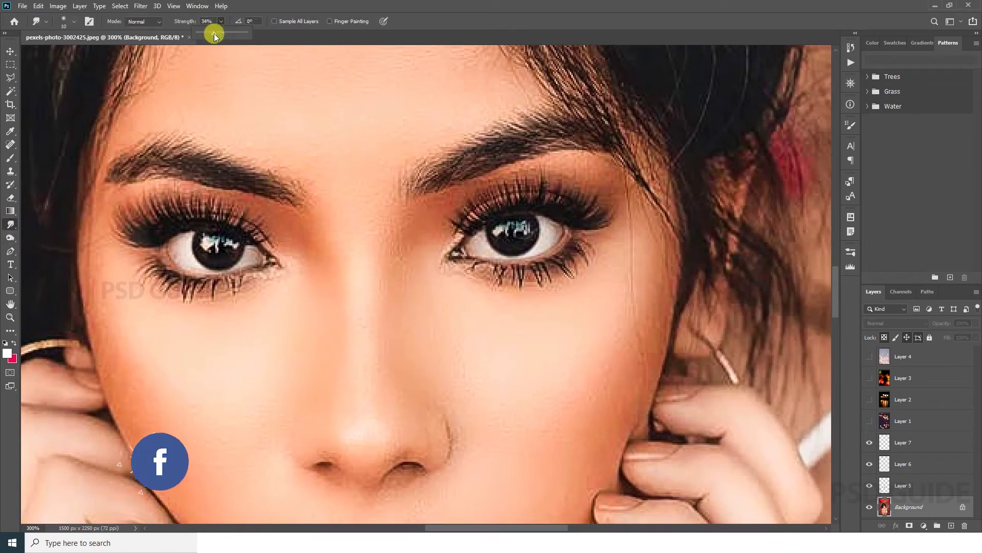
left_click(395, 261)
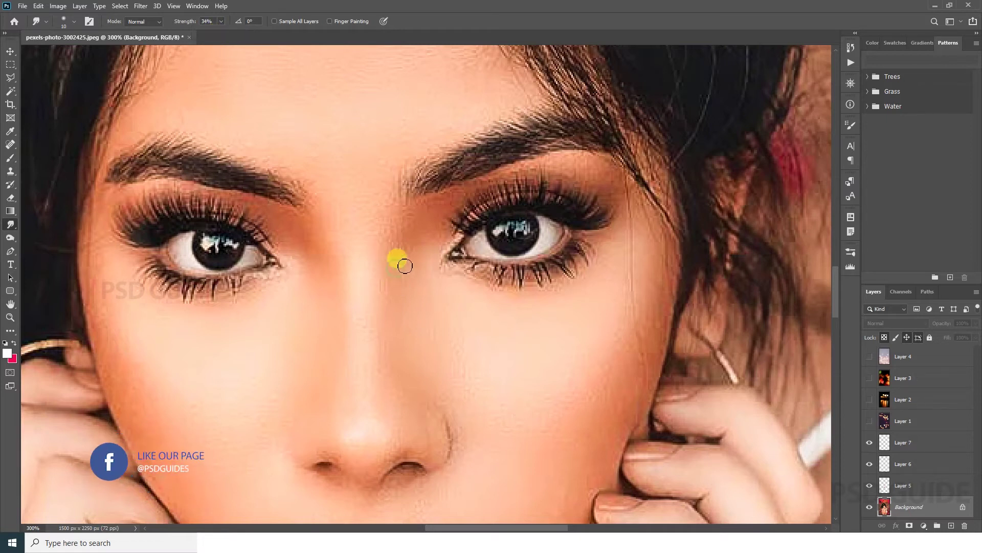
Smudge the skin between the brows, down the nose, across the cheeks and forehead.
left_click_drag(427, 234, 361, 285)
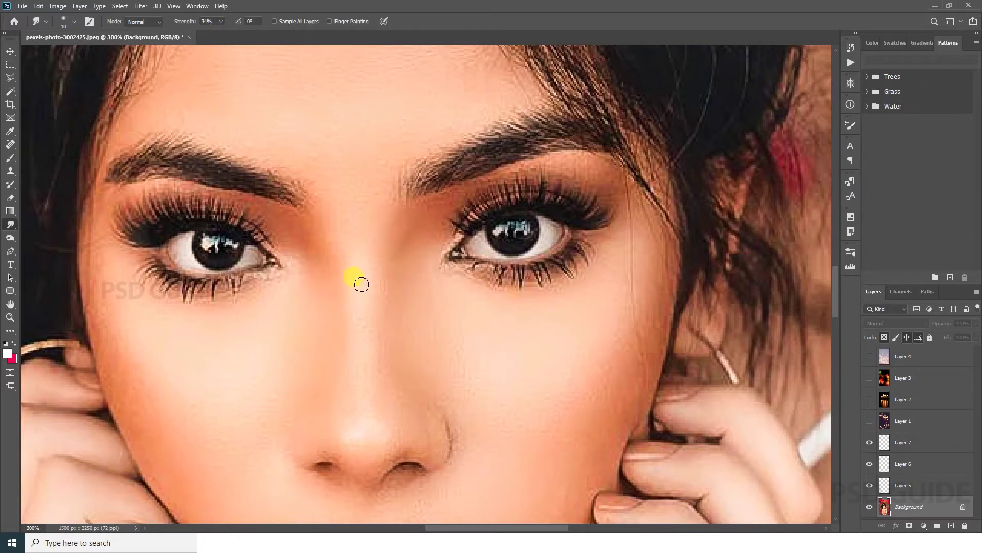
left_click_drag(335, 448, 384, 463)
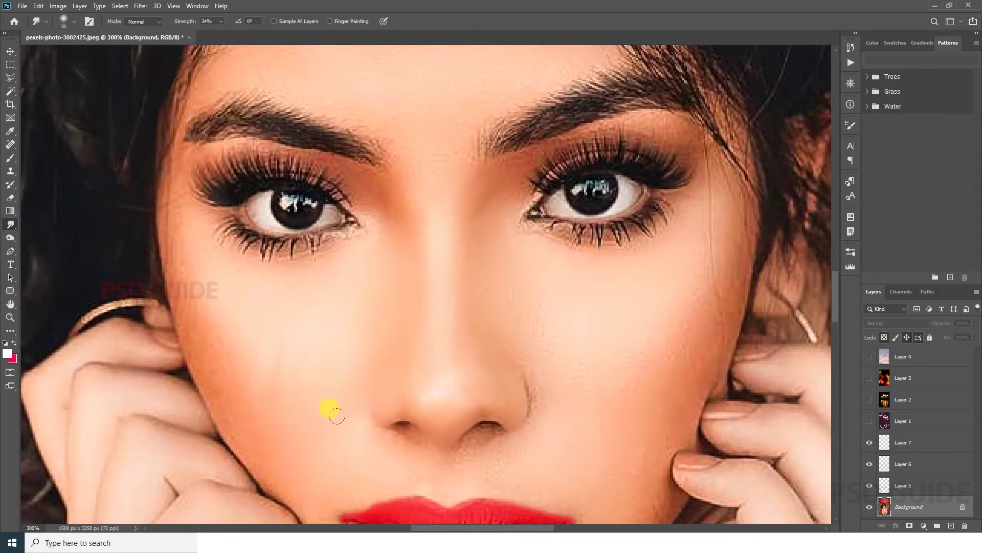
left_click_drag(261, 368, 244, 335)
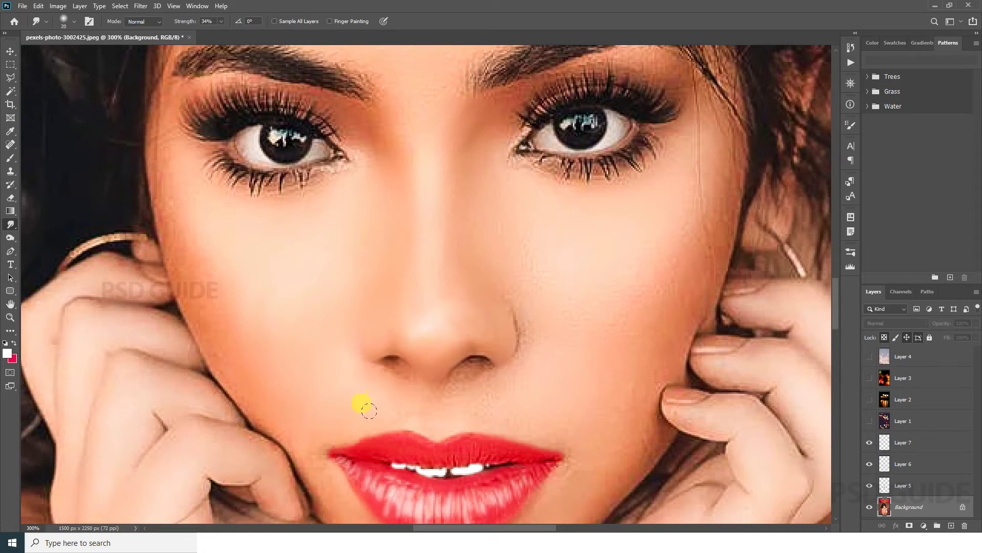
left_click_drag(534, 308, 440, 336)
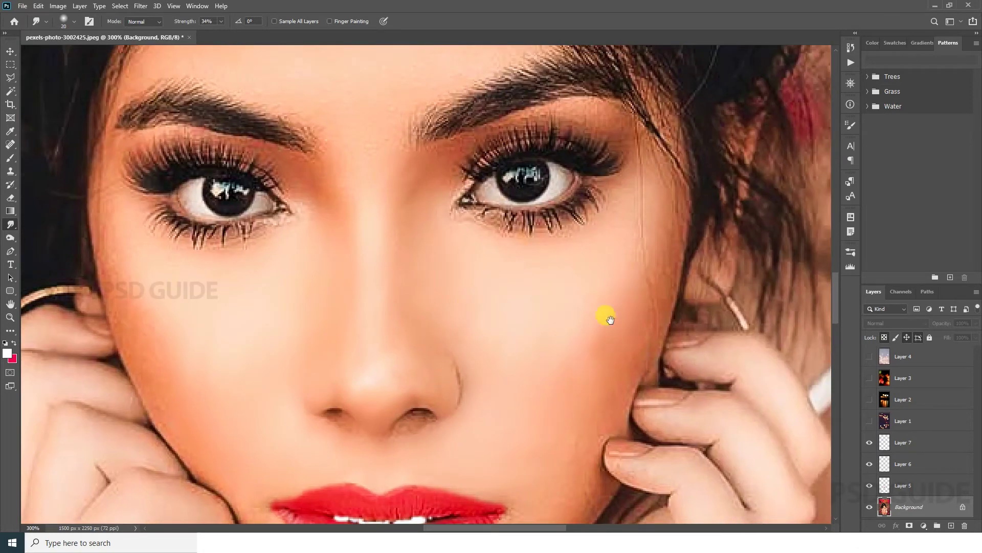
mouse_move(606, 318)
left_mouse_down()
mouse_move(532, 309)
mouse_move(452, 325)
mouse_move(563, 369)
mouse_move(450, 355)
mouse_move(456, 314)
mouse_move(268, 321)
mouse_move(293, 353)
left_mouse_up()
key("bracketleft")
key("bracketleft")
key("bracketright")
key("bracketright")
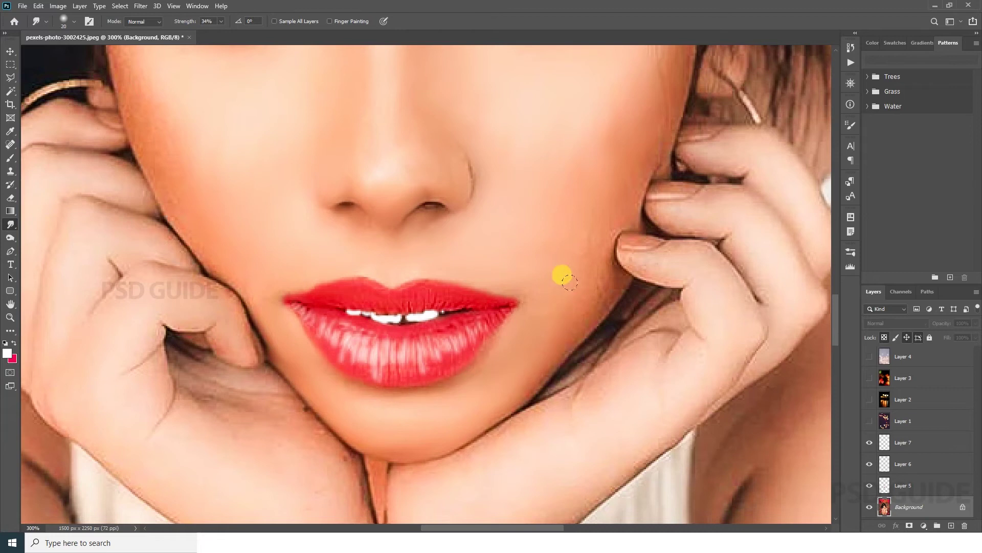
mouse_move(599, 248)
left_mouse_down()
mouse_move(492, 399)
mouse_move(506, 292)
mouse_move(280, 455)
mouse_move(377, 379)
mouse_move(360, 268)
mouse_move(297, 256)
mouse_move(307, 450)
mouse_move(322, 408)
mouse_move(397, 372)
left_mouse_up()
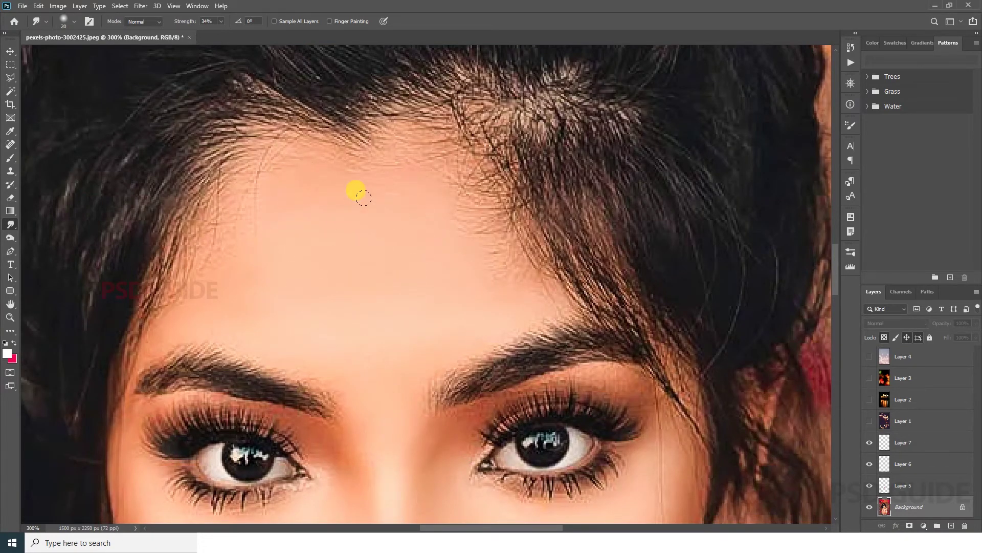
Smudge the skin along the finger and the arm's edge at 34% strength.
scroll(425, 310, "down", 10)
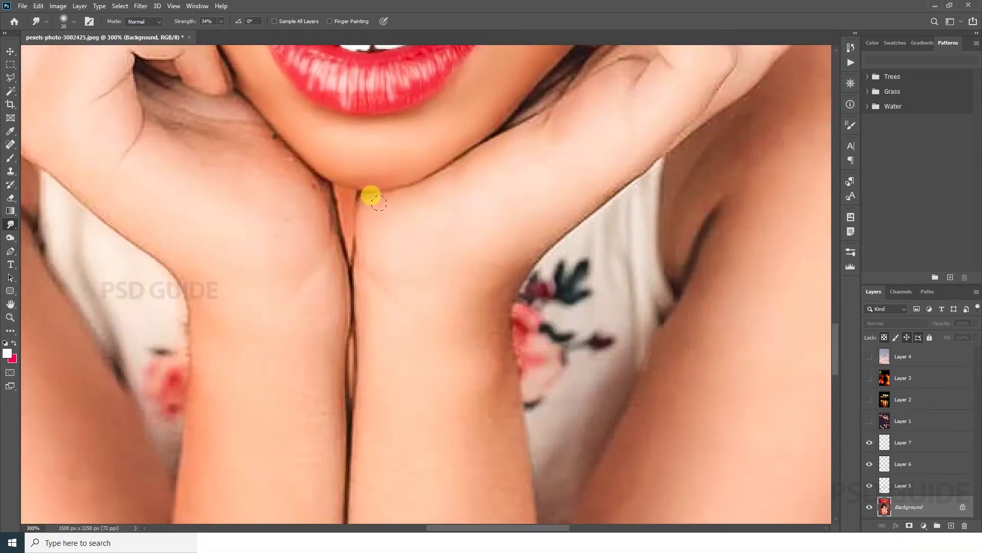
scroll(379, 203, "down", 3)
scroll(434, 143, "right", 4)
scroll(434, 142, "up", 5)
scroll(390, 252, "up", 5)
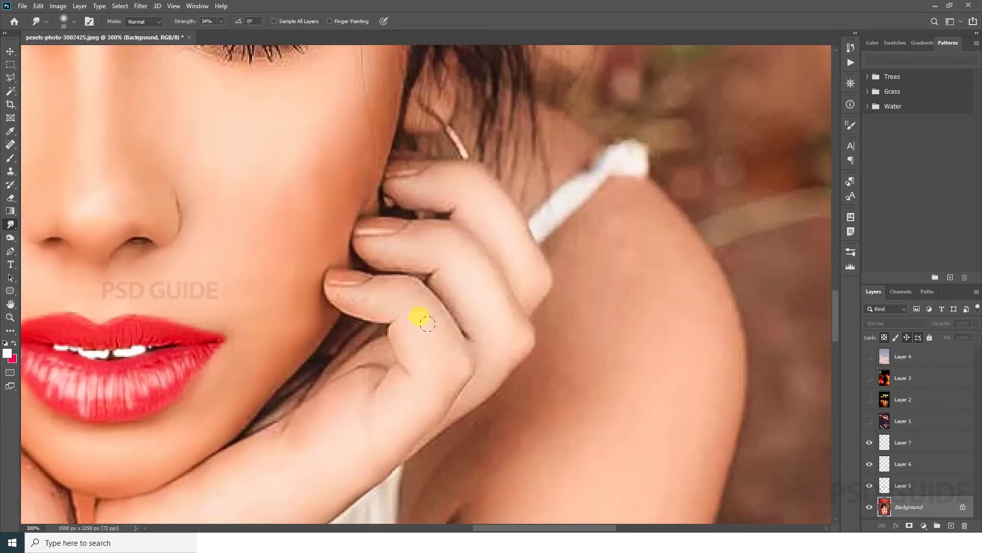
left_click_drag(428, 324, 361, 366)
left_click_drag(410, 276, 315, 273)
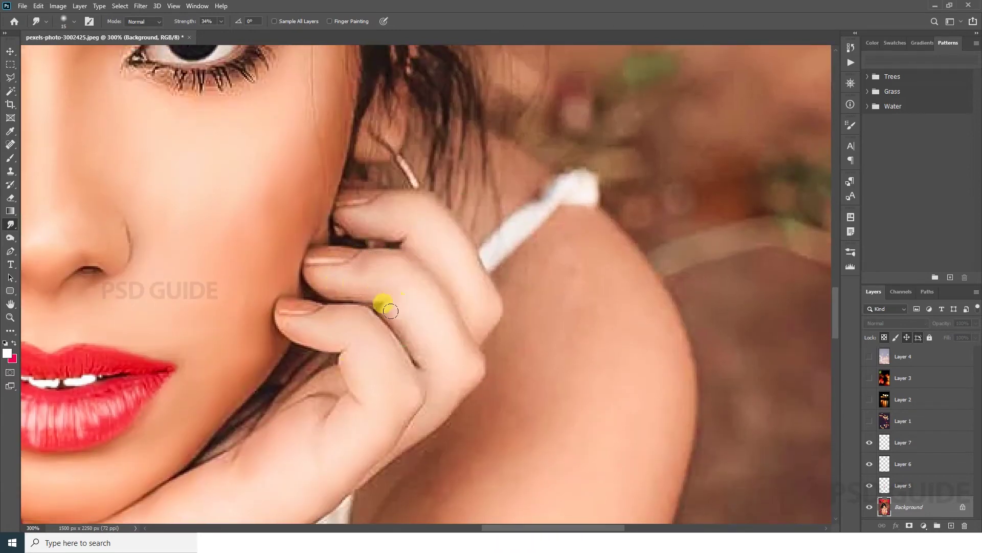
key("bracketright")
scroll(504, 182, "down", 5)
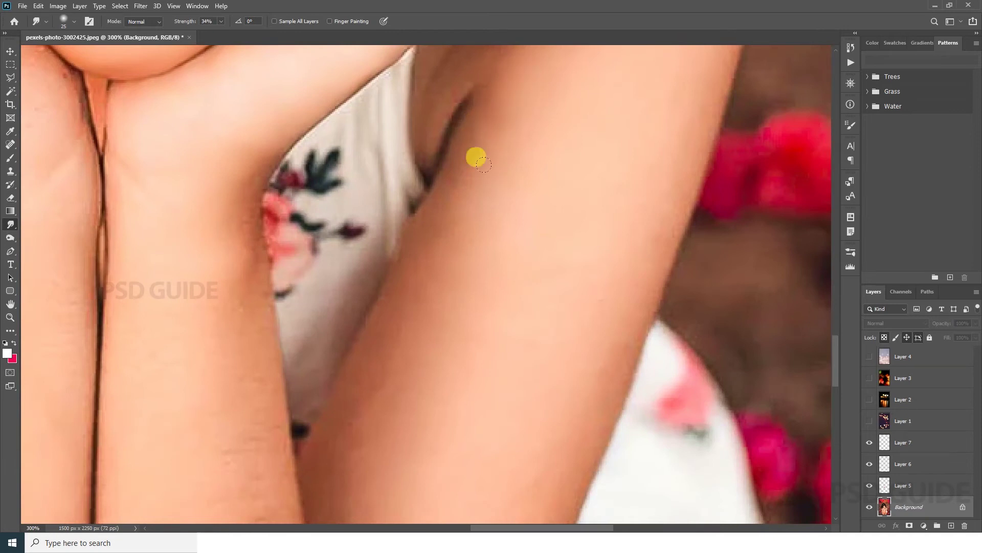
mouse_move(535, 463)
left_mouse_down()
mouse_move(302, 480)
mouse_move(375, 351)
left_mouse_up()
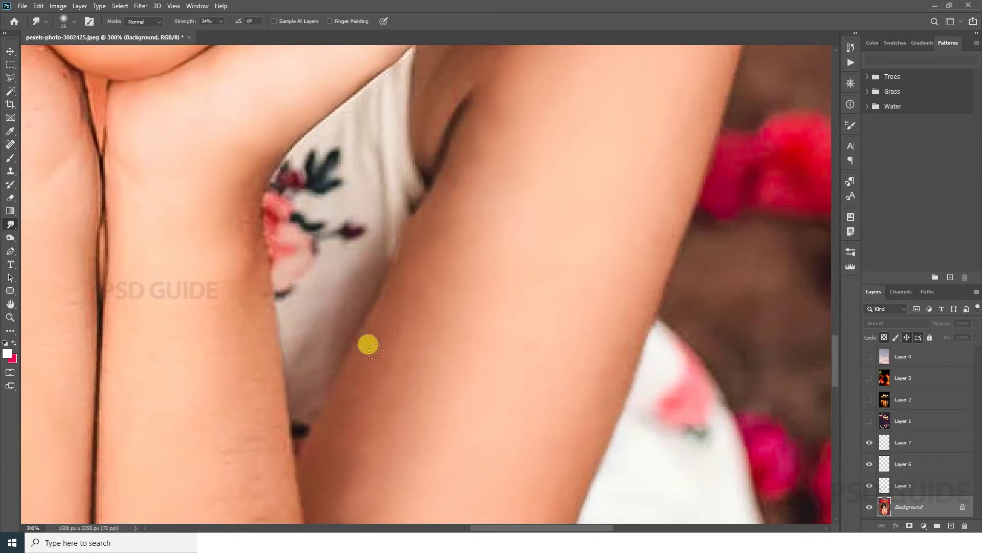
Pan across the arms, dress and face, then fit the whole photo in the window.
left_click_drag(514, 386, 574, 155)
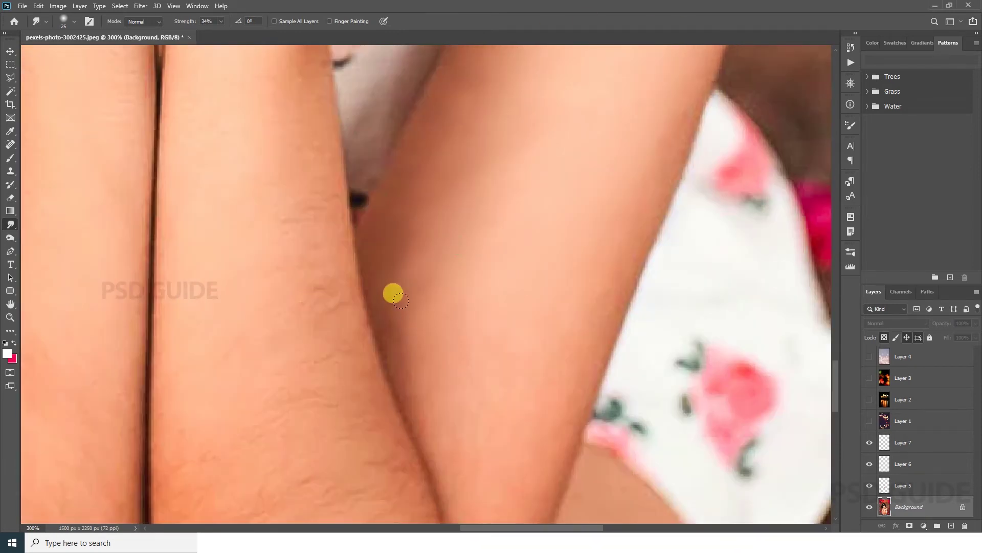
left_click_drag(392, 292, 507, 326)
mouse_move(530, 450)
left_mouse_down()
mouse_move(461, 441)
mouse_move(476, 254)
mouse_move(445, 211)
mouse_move(490, 408)
mouse_move(503, 269)
left_mouse_up()
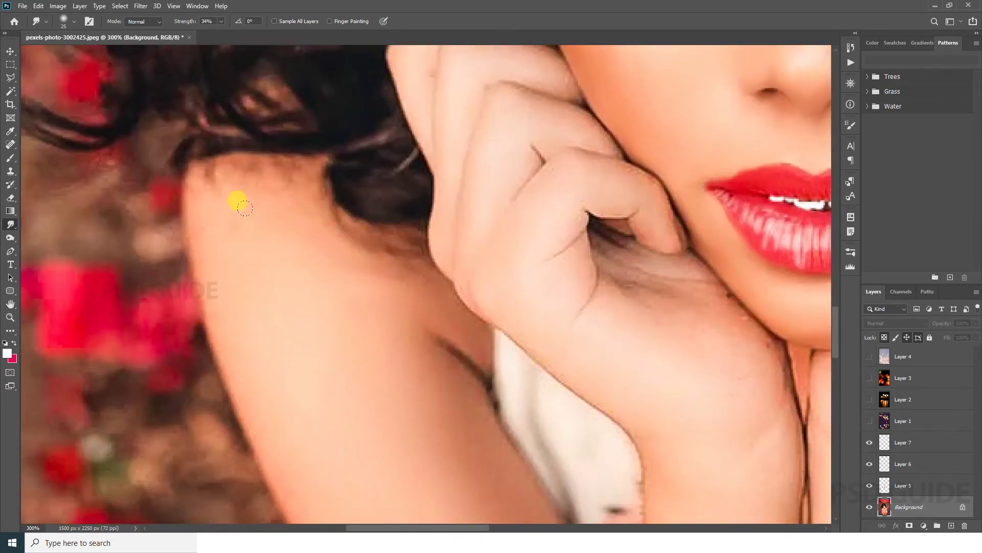
left_click_drag(422, 353, 256, 184)
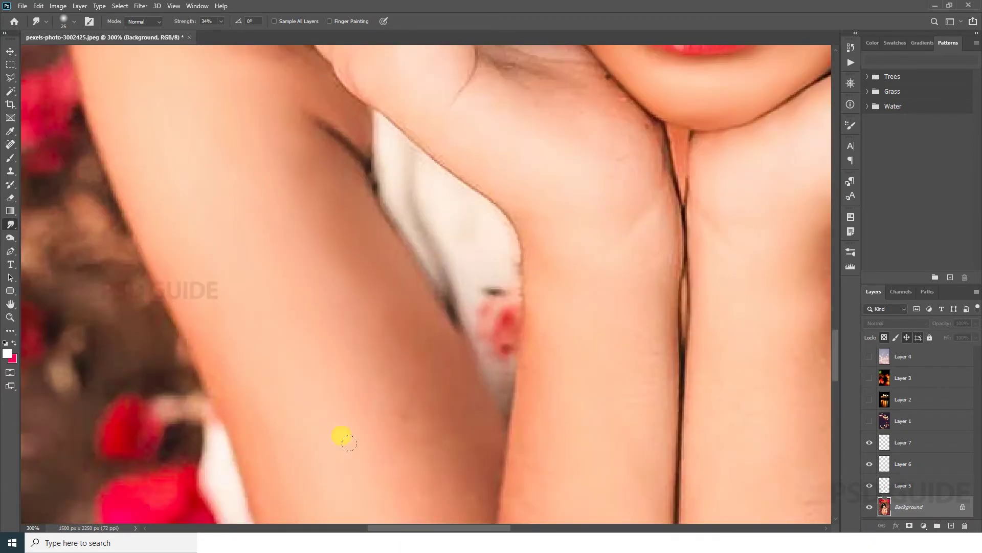
left_click_drag(394, 320, 285, 123)
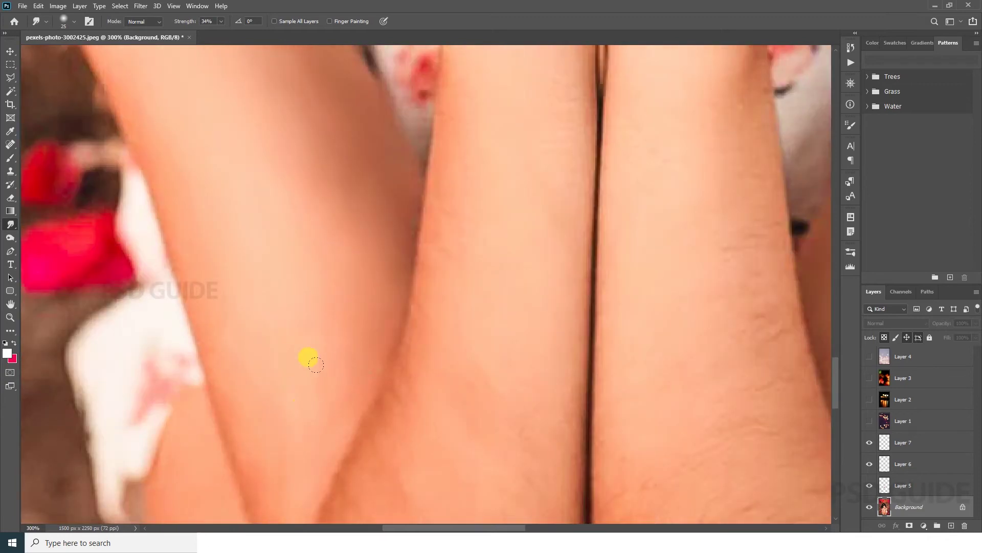
key("z")
key("ctrl+0")
Sharpen both eyes and their lashes with the Sharpen Tool at 50% strength.
left_click(410, 230)
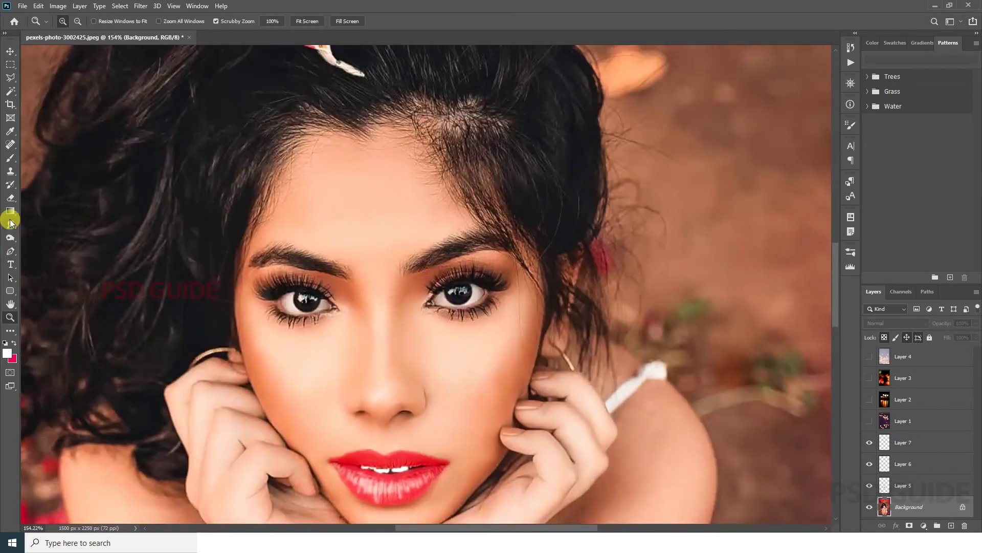
left_click(10, 224)
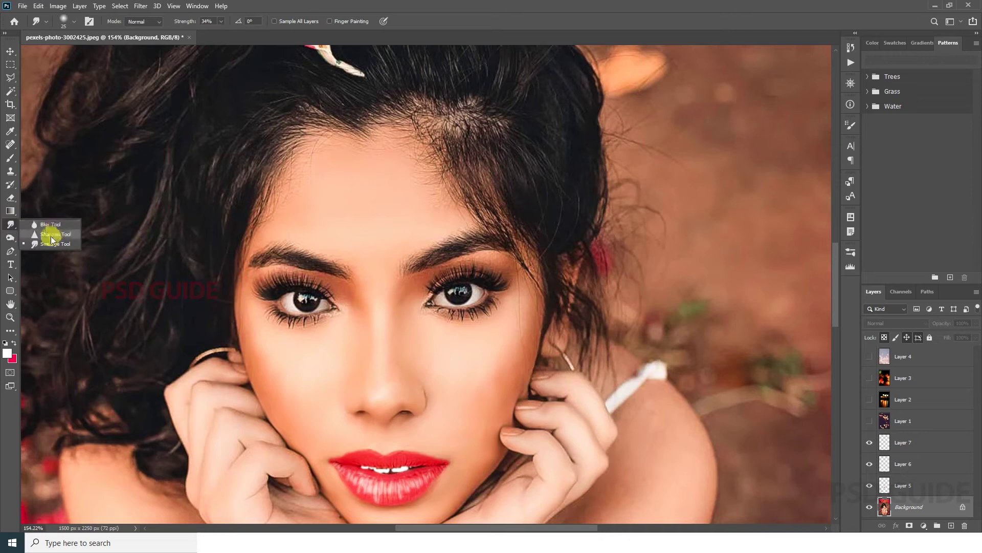
left_click(313, 281)
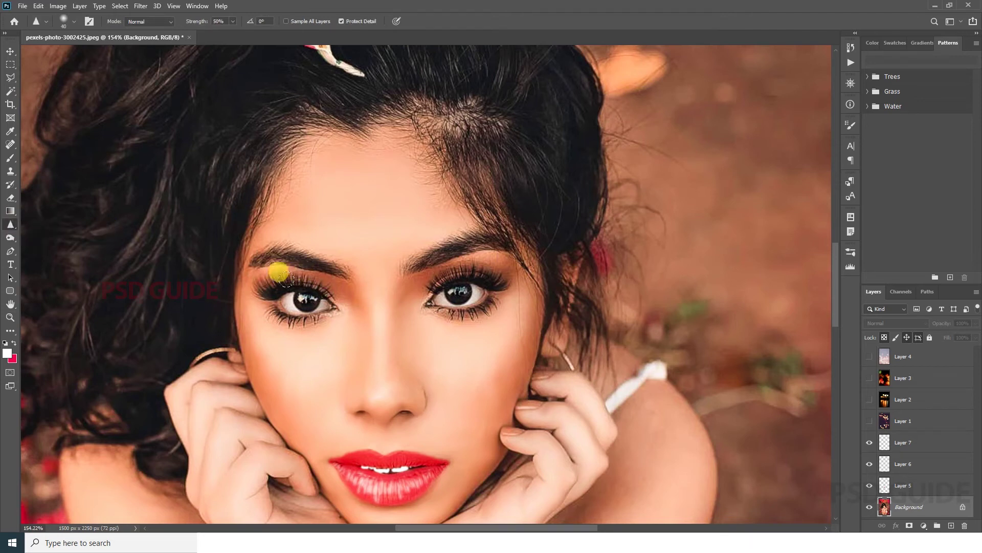
mouse_move(287, 278)
left_mouse_down()
mouse_move(305, 303)
mouse_move(339, 272)
left_mouse_up()
mouse_move(472, 240)
left_mouse_down()
mouse_move(413, 295)
mouse_move(451, 264)
mouse_move(473, 266)
mouse_move(479, 287)
mouse_move(496, 293)
left_mouse_up()
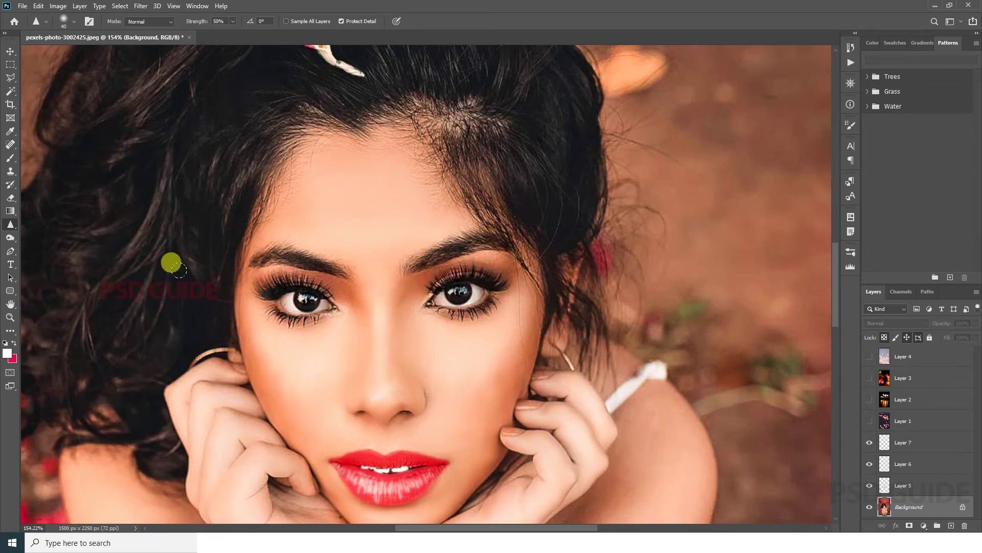
left_click(16, 235)
Dodge the lash lines and cheeks at Midtones, 13% exposure, then zoom out to the face.
left_click(56, 238)
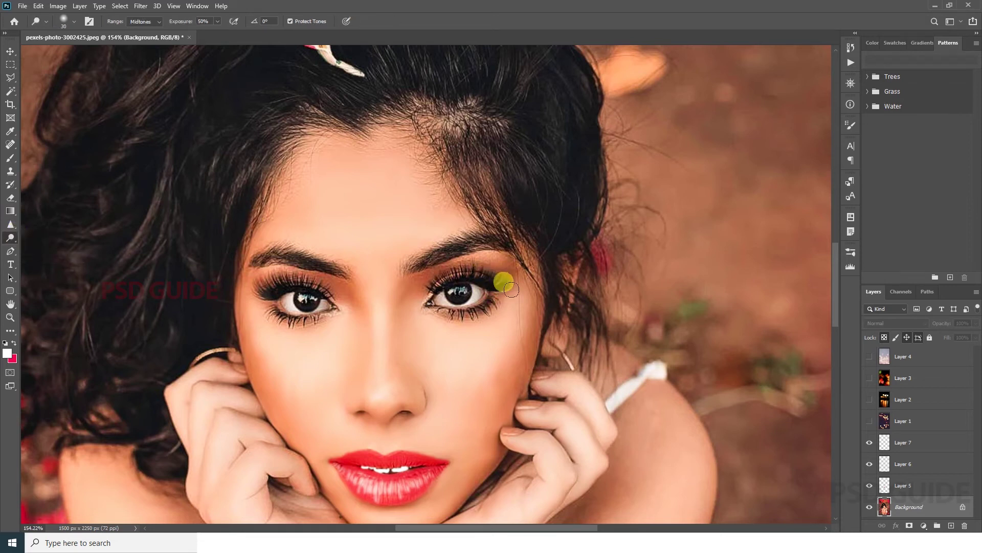
mouse_move(501, 296)
left_mouse_down()
mouse_move(512, 282)
mouse_move(494, 267)
mouse_move(415, 289)
mouse_move(326, 296)
mouse_move(261, 265)
left_mouse_up()
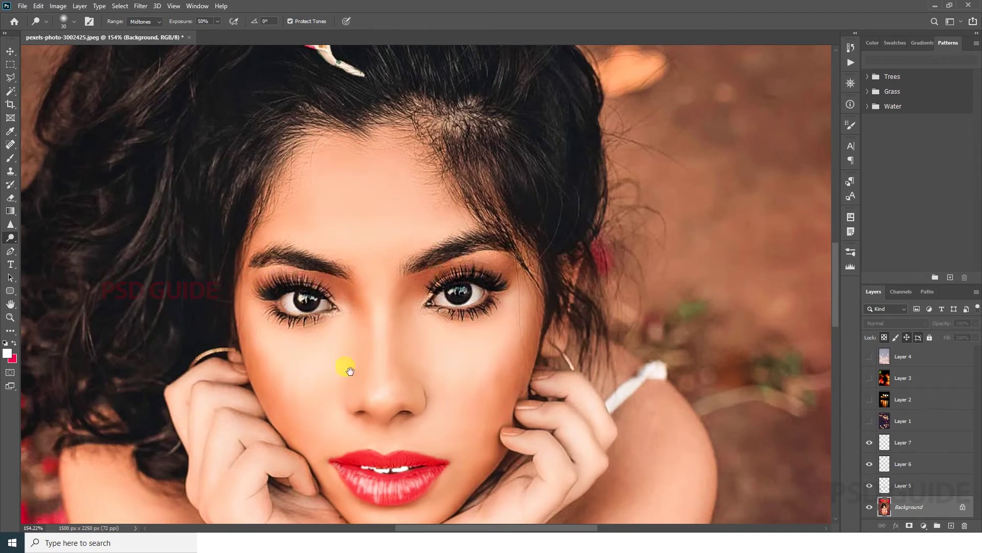
mouse_move(345, 361)
left_mouse_down()
mouse_move(306, 187)
mouse_move(274, 208)
mouse_move(233, 193)
left_mouse_up()
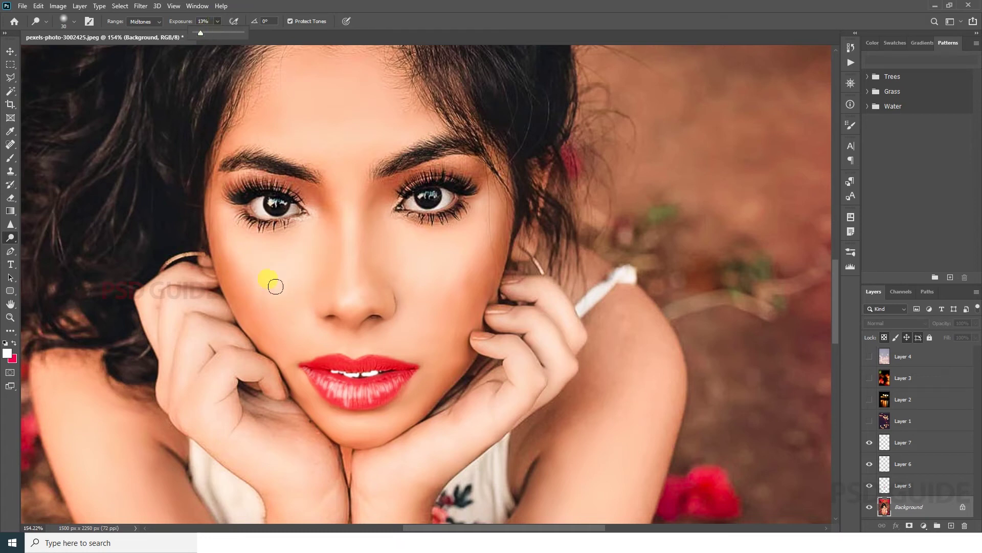
left_click_drag(275, 286, 284, 274)
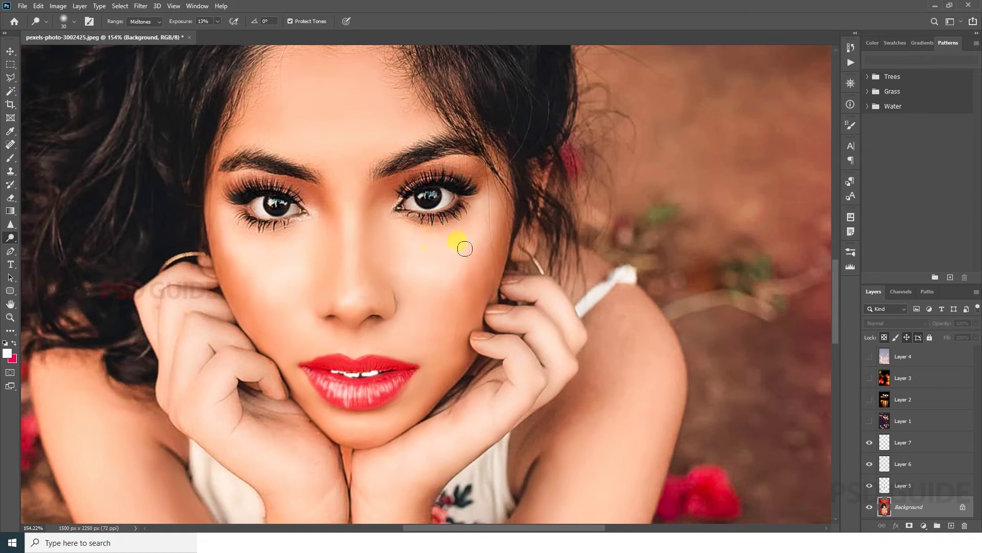
key("z")
mouse_move(465, 248)
left_mouse_down()
mouse_move(406, 307)
mouse_move(358, 312)
left_mouse_up()
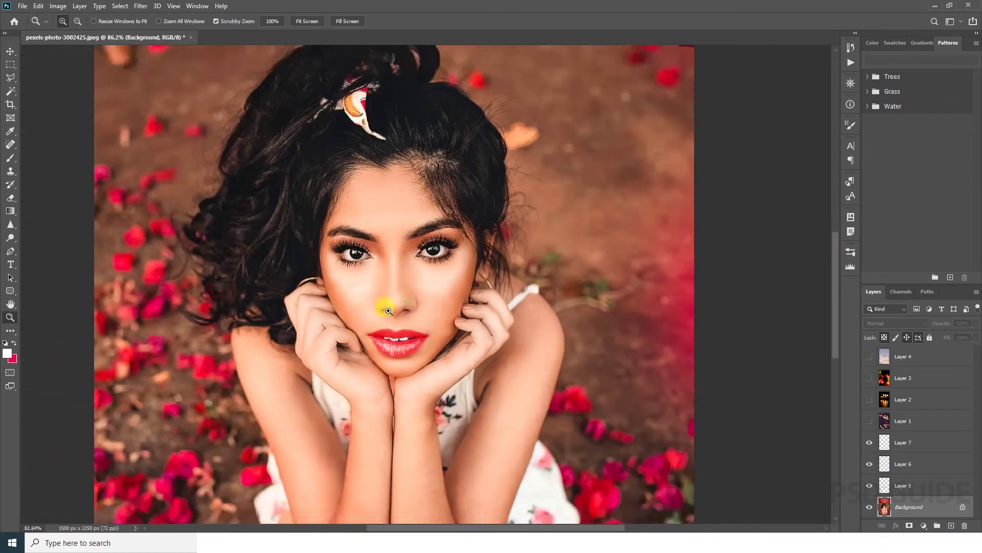
Desaturate the hair and right side of the face with the Sponge Tool at 50% flow.
right_click(394, 322)
key("Escape")
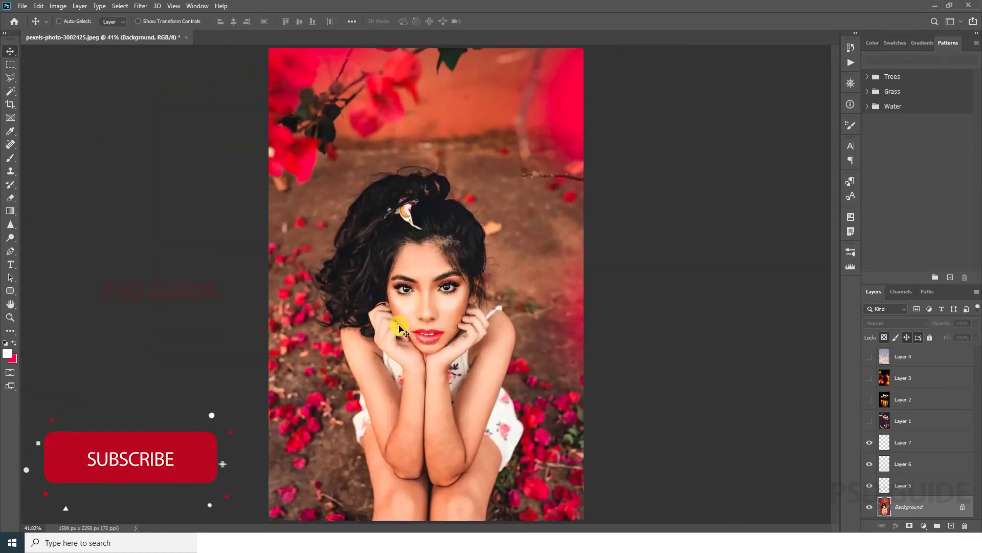
left_click(11, 239)
right_click(11, 239)
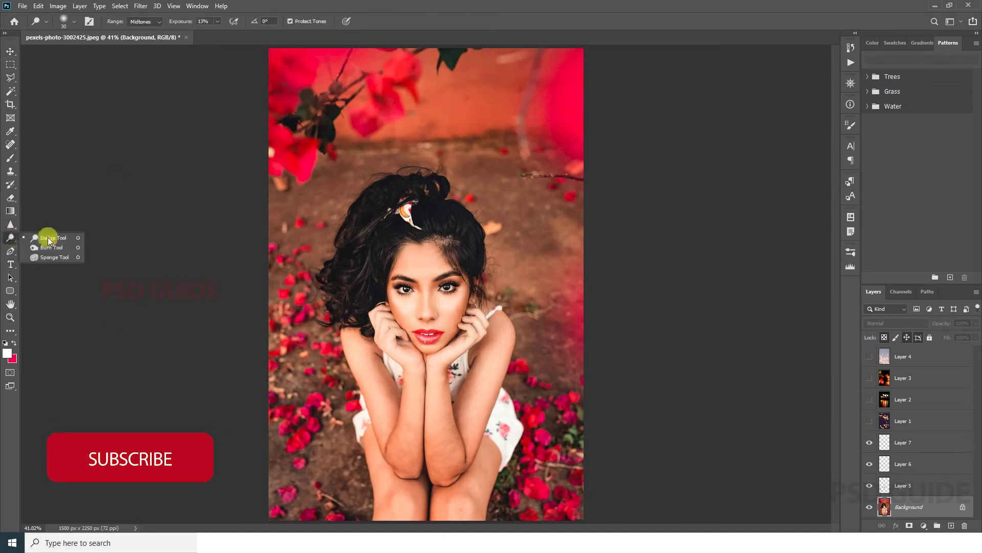
left_click(52, 257)
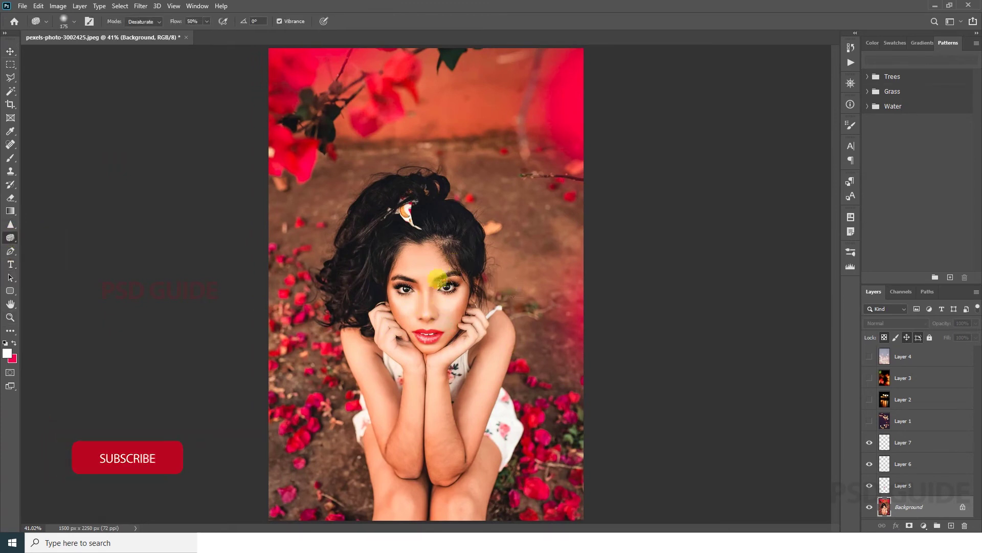
mouse_move(476, 285)
left_mouse_down()
mouse_move(457, 250)
mouse_move(343, 289)
mouse_move(490, 289)
left_mouse_up()
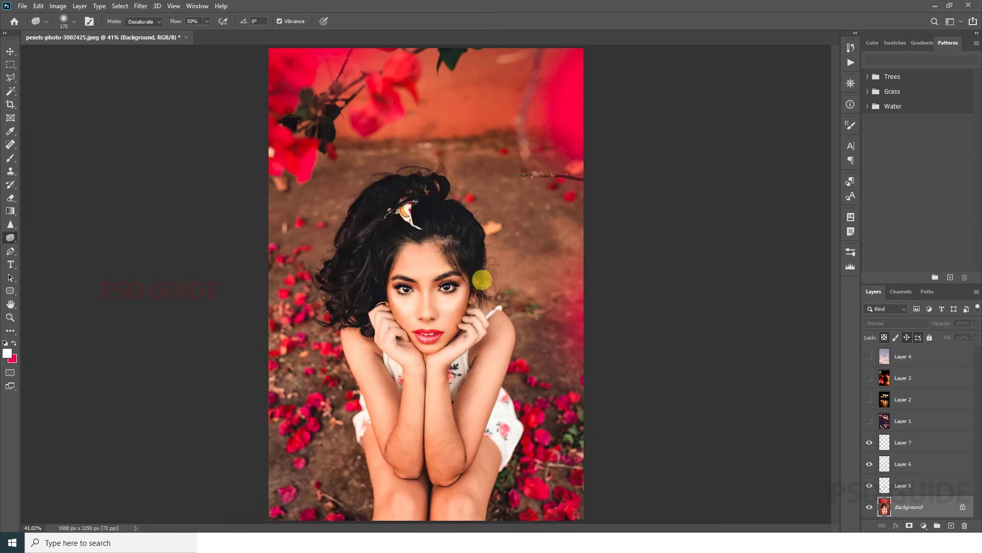
left_click_drag(435, 266, 554, 259)
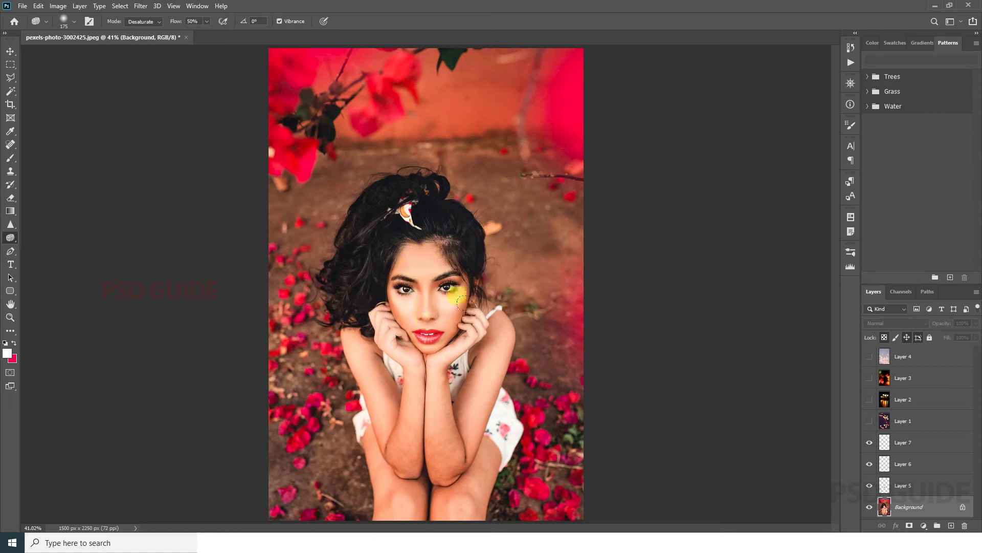
key("v")
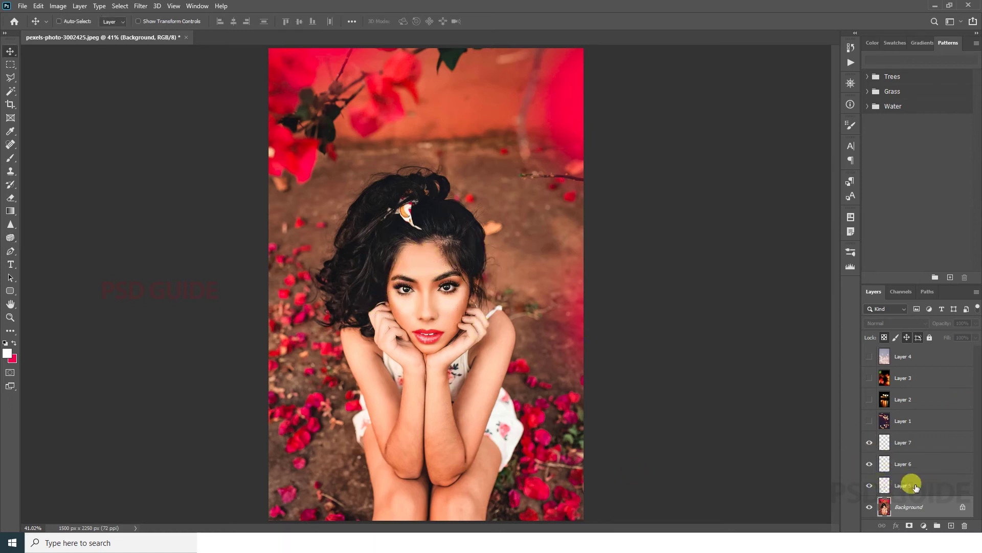
Merge the retouch layers 5 to 7 down into the Background.
left_click(905, 444, "shift")
right_click(905, 444)
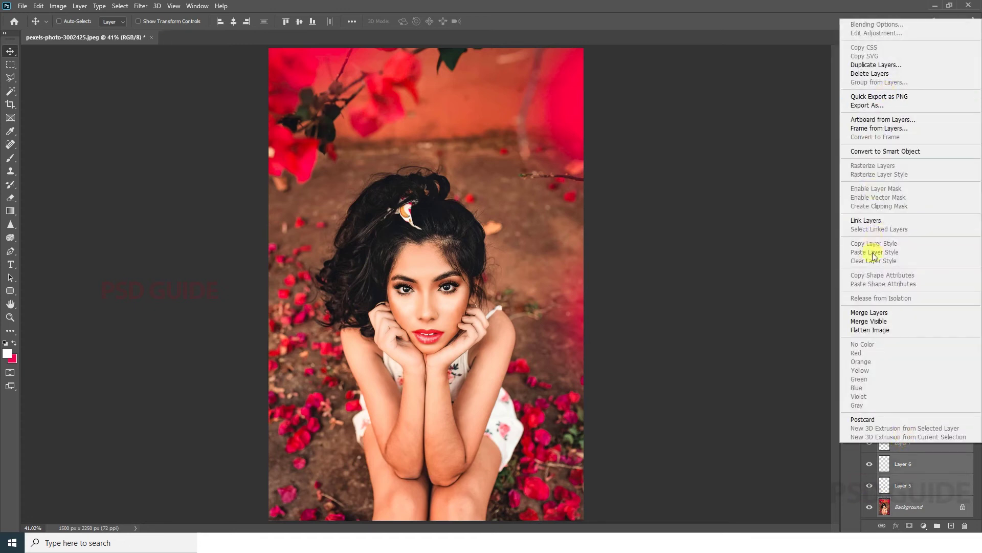
left_click(868, 312)
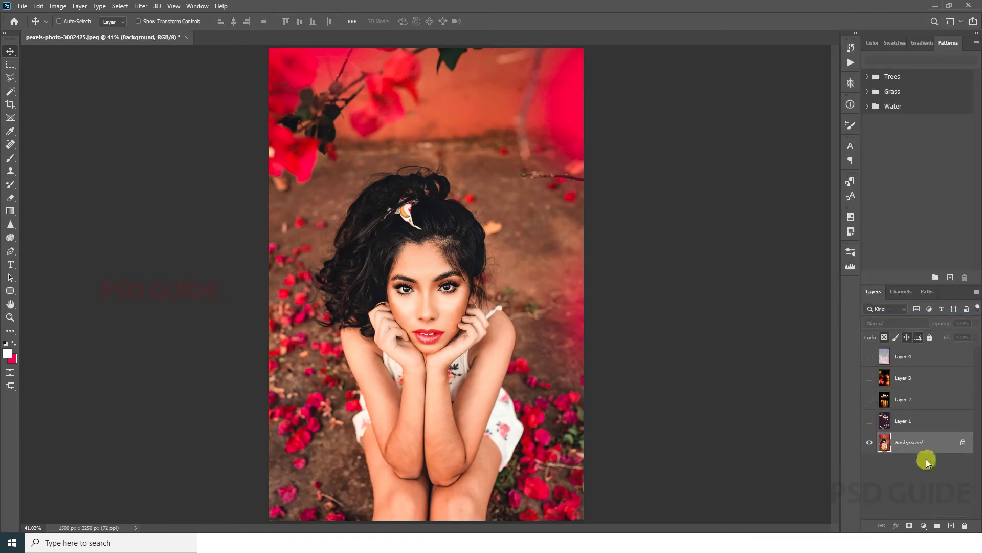
Apply Brightness/Contrast to the Background with Brightness 3 and Contrast 7.
left_click(60, 6)
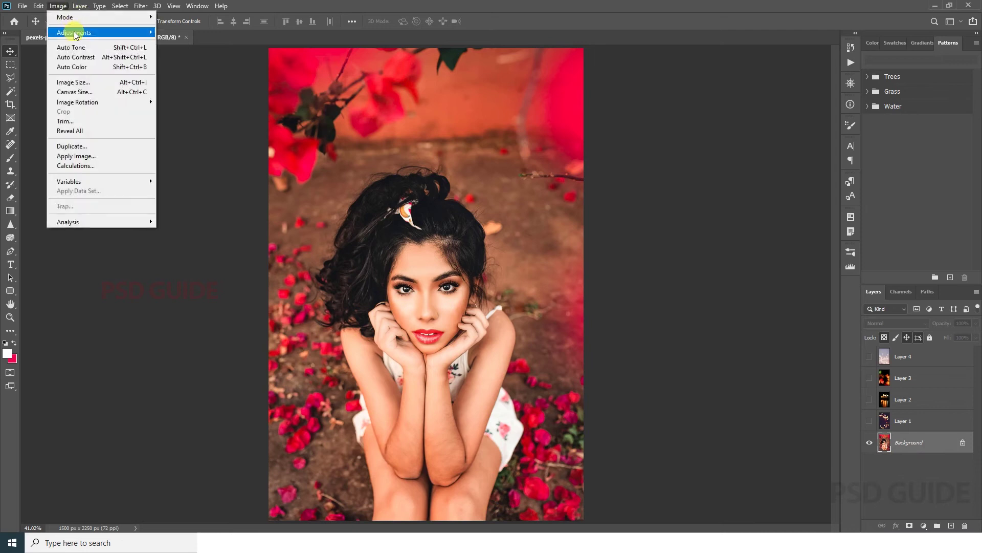
left_click(177, 26)
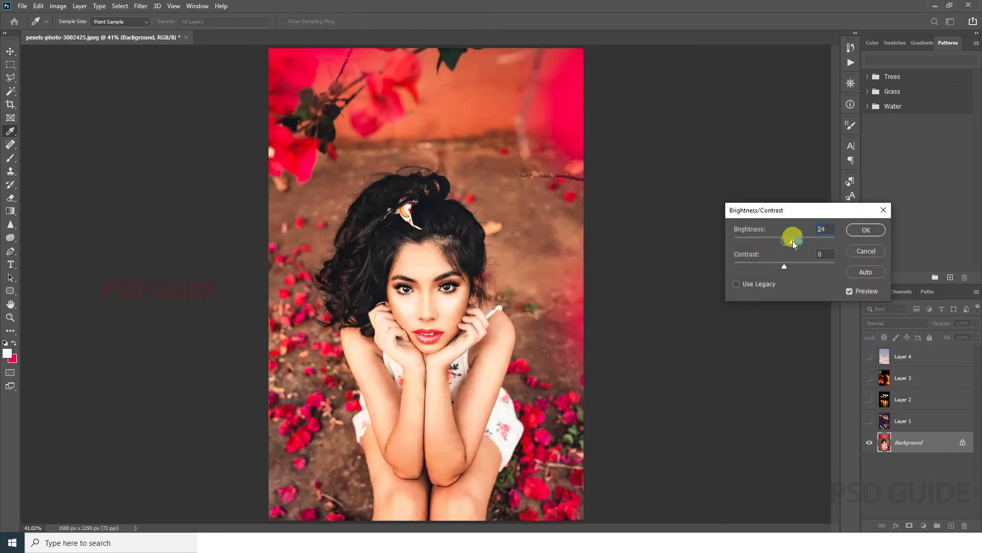
left_click_drag(788, 244, 788, 266)
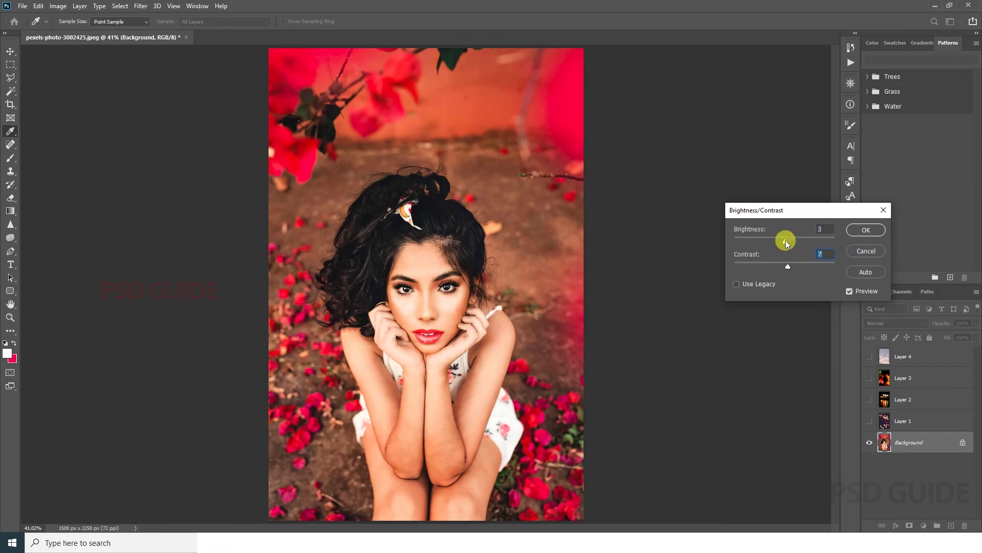
left_click(851, 230)
Darken the Background midtones slightly with a Levels midtone of 0.93.
key("v")
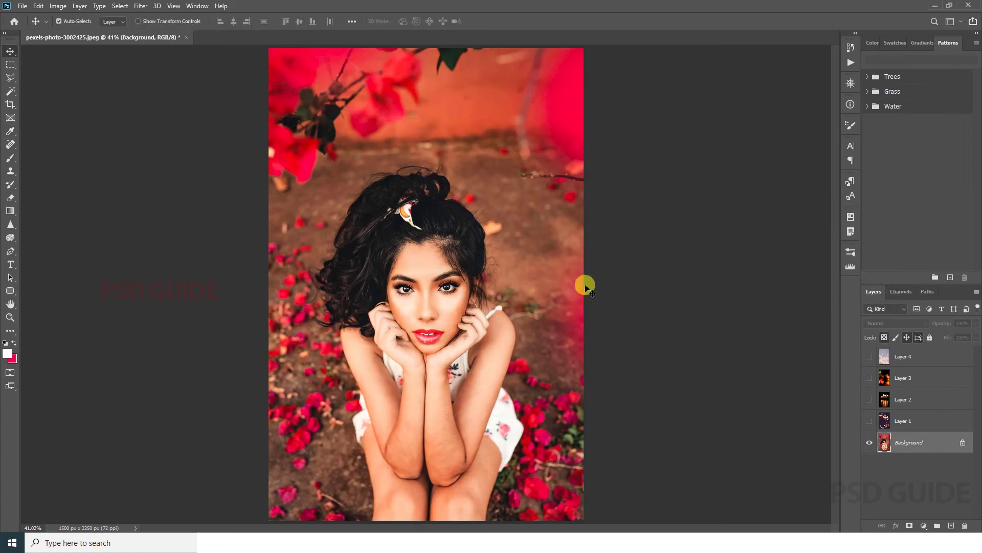
key("ctrl+l")
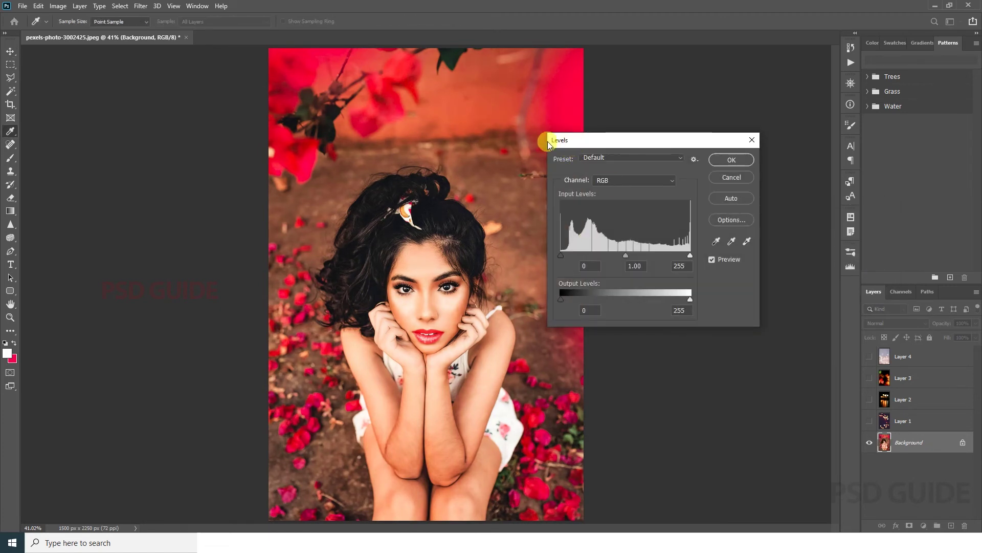
left_click_drag(627, 256, 629, 254)
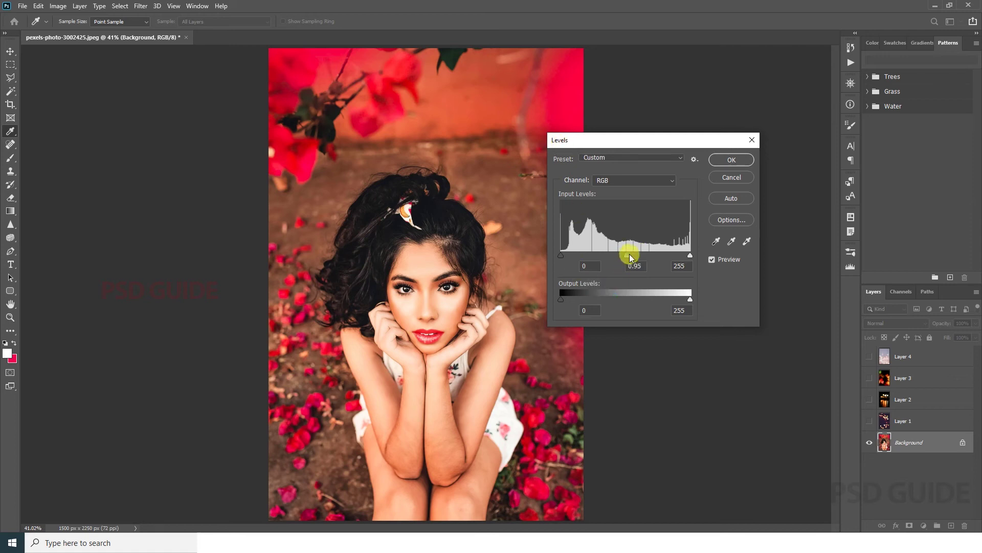
left_click(731, 159)
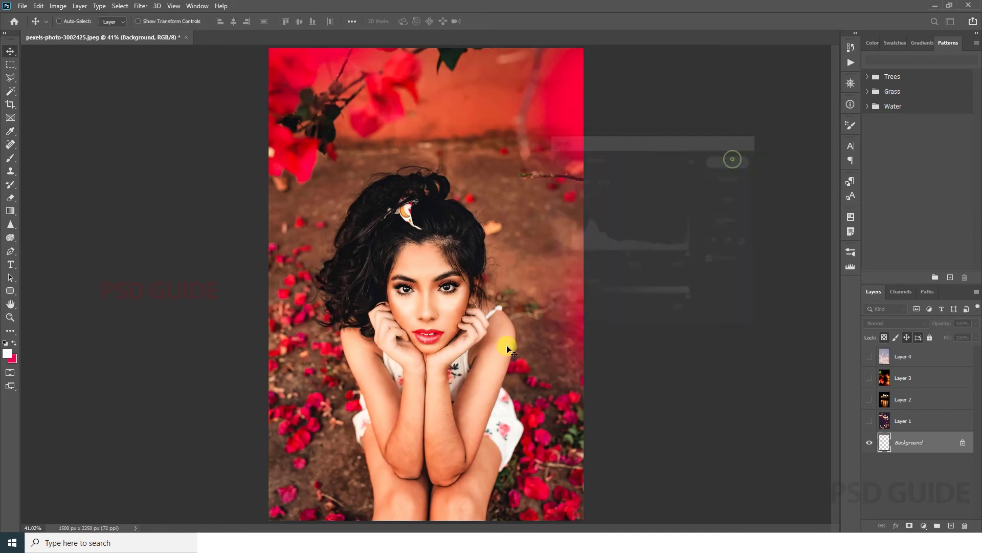
Show Layers 1 and 2, set both to Screen, and shift Layer 2's hearts over the portrait.
left_click(869, 422)
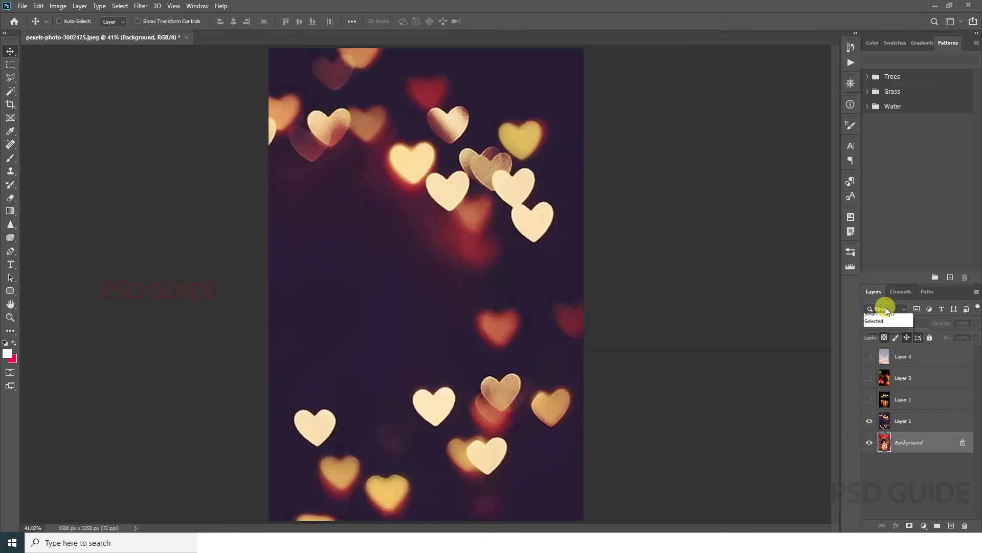
left_click(918, 420)
left_click(895, 321)
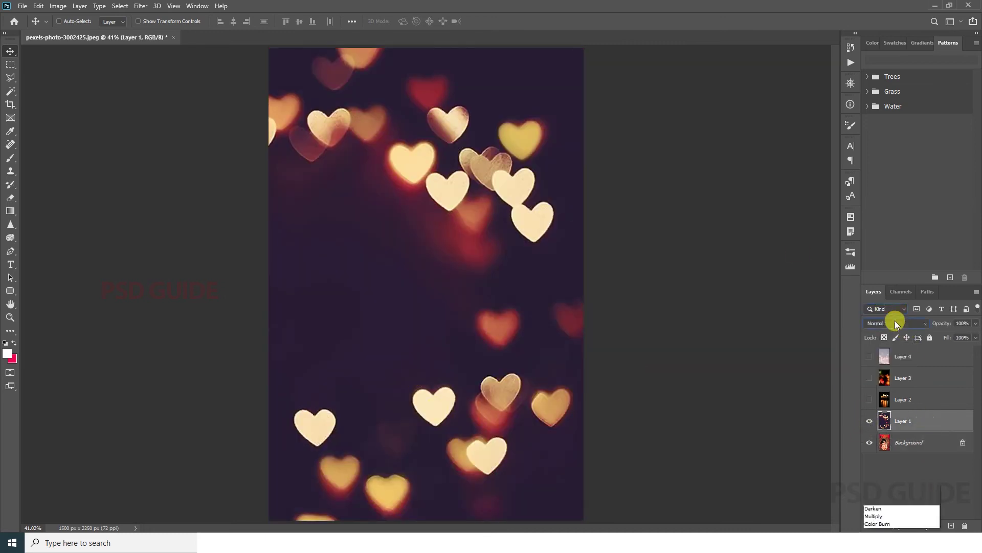
left_click(880, 349)
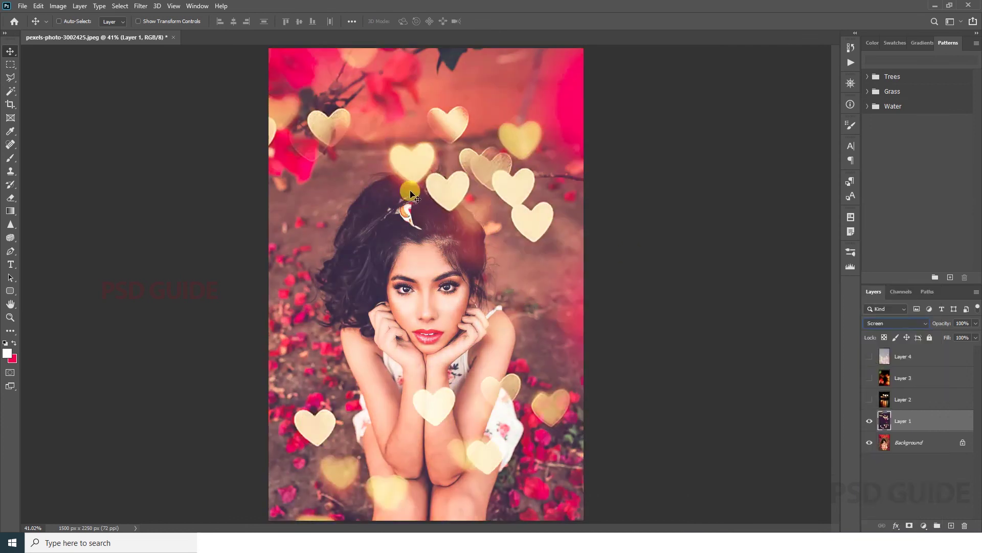
left_click(869, 399)
left_click(903, 400)
left_click(895, 323)
mouse_move(510, 327)
left_mouse_down()
mouse_move(526, 356)
mouse_move(485, 268)
left_mouse_up()
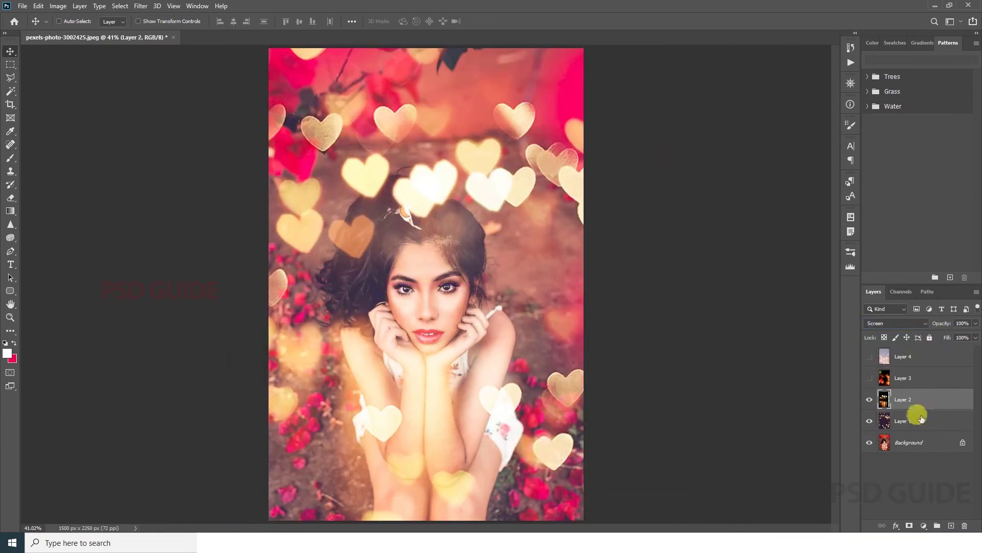
Mask Layer 2, paint out hearts over the hair, and move its hearts near the face.
left_click(909, 526)
key("b")
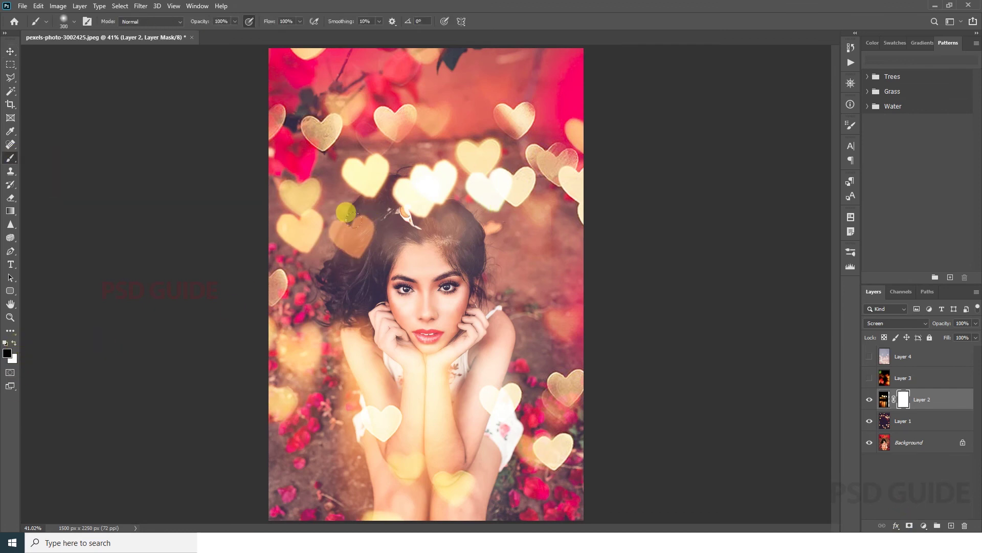
left_click_drag(346, 211, 481, 199)
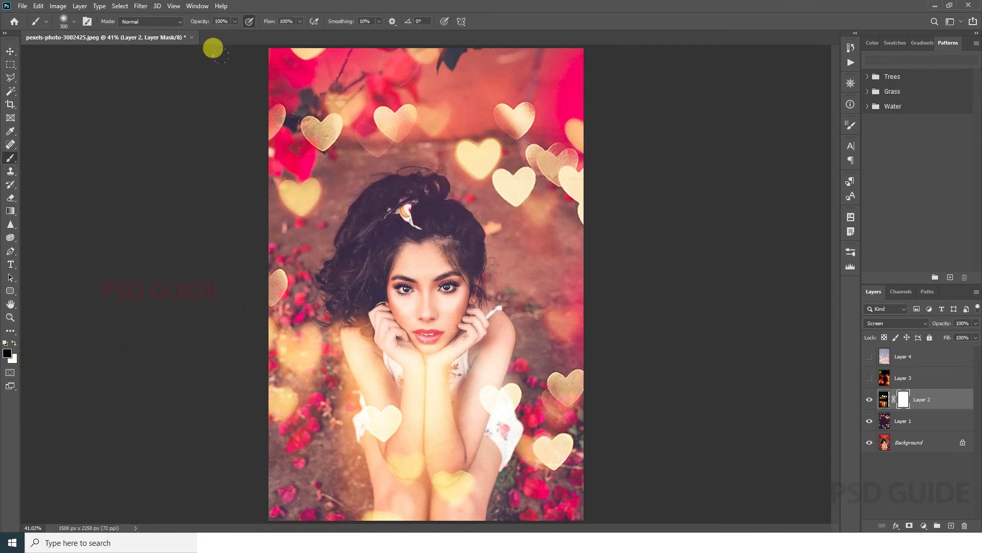
left_click(10, 51)
left_click_drag(544, 302, 414, 309)
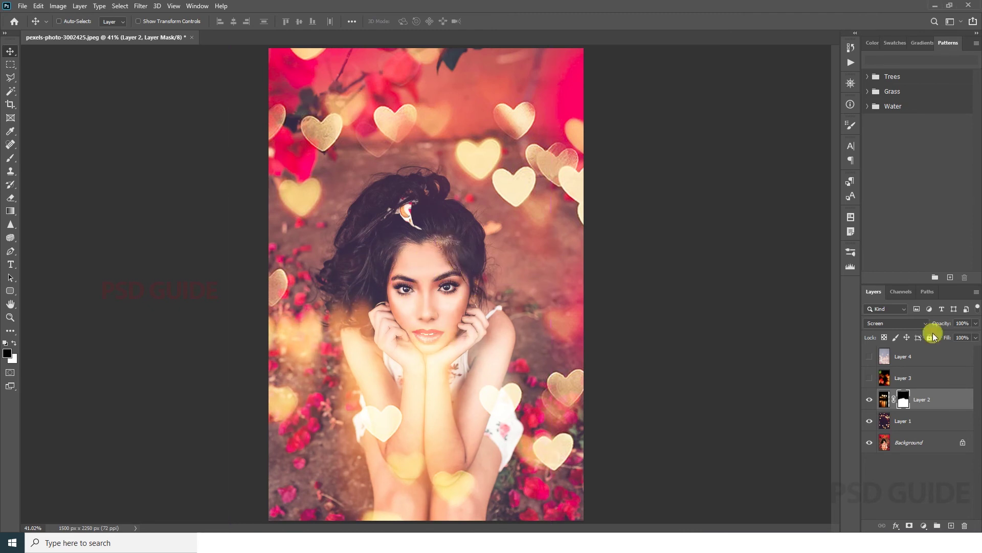
Show Layer 3's glow overlay and move it down 49 px.
left_click(870, 378)
left_click(903, 377)
left_click_drag(514, 296, 514, 321)
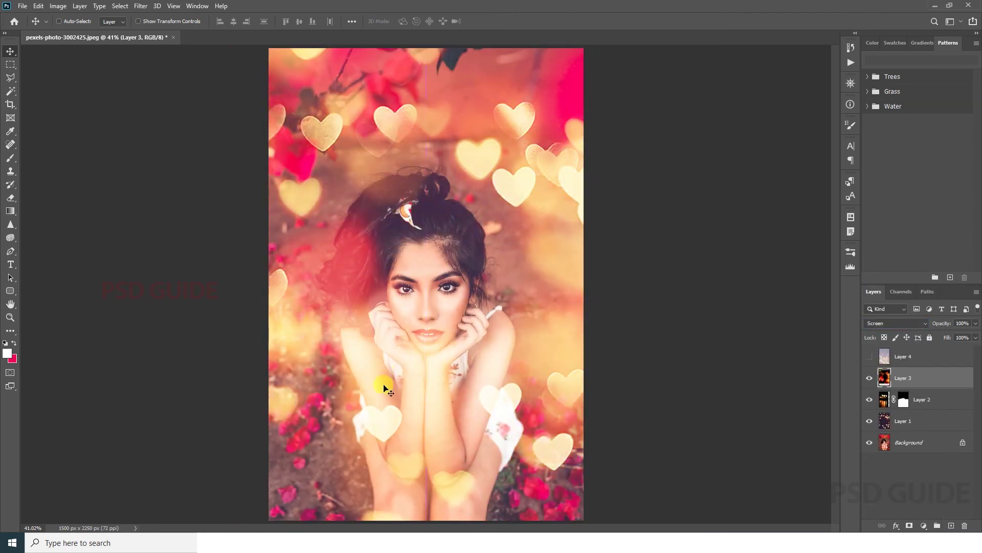
Add a layer mask to Layer 3 with colours reset to black and white.
left_click(909, 525)
key("b")
key("d")
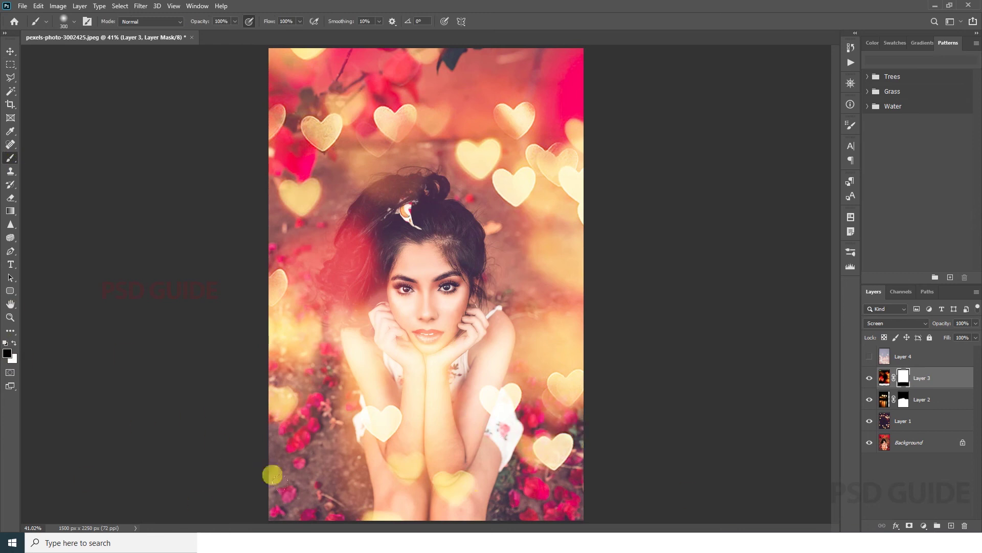
key("v")
Duplicate Layer 1 and move the copy's hearts up and to the left.
left_click(882, 429)
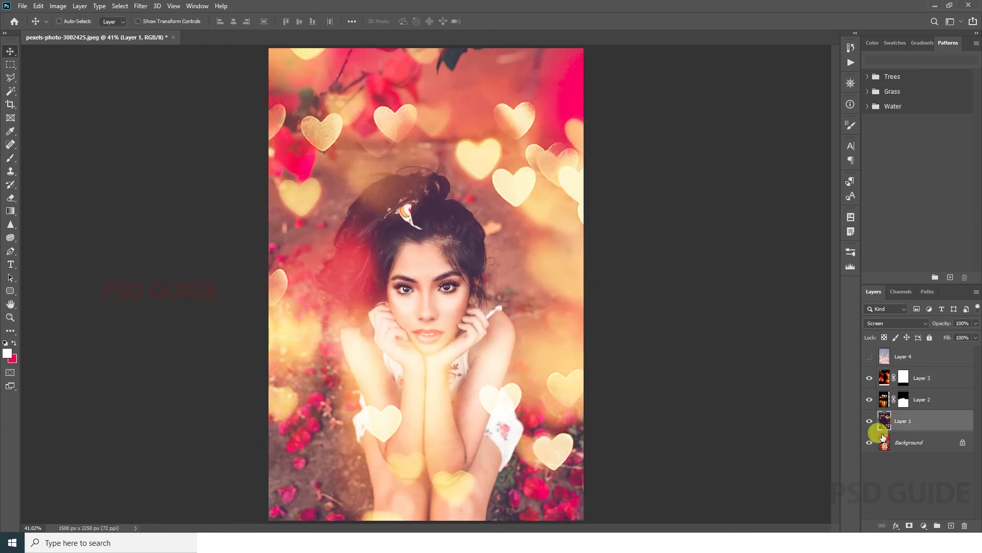
key("ctrl+j")
mouse_move(563, 190)
left_mouse_down()
mouse_move(470, 10)
mouse_move(245, 39)
left_mouse_up()
left_click_drag(535, 458, 369, 231)
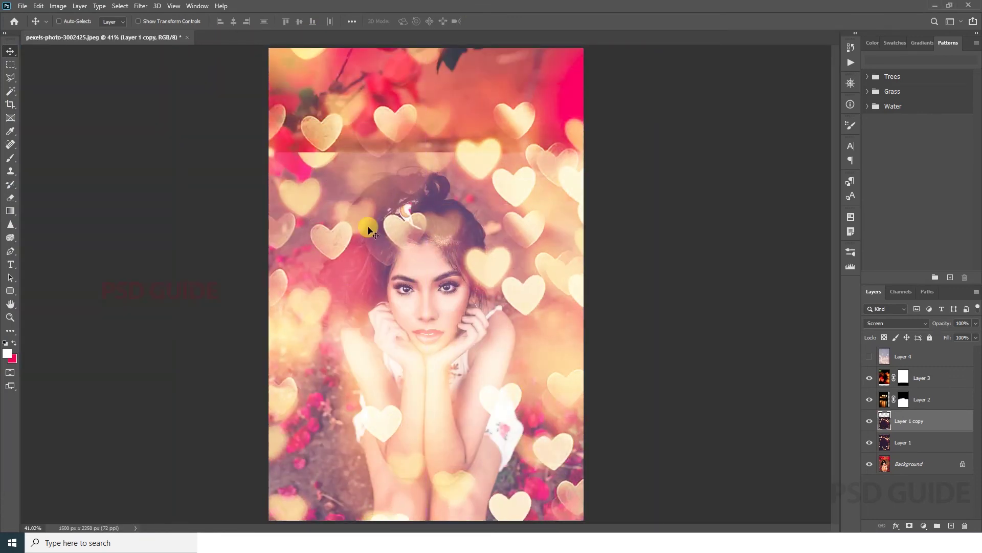
Mask Layer 1 copy, paint out unwanted hearts in black, and undo a stray move.
left_click(909, 526)
left_click(10, 158)
key("d")
mouse_move(285, 164)
left_mouse_down()
mouse_move(350, 135)
mouse_move(481, 266)
left_mouse_up()
key("v")
left_click_drag(558, 199, 543, 283)
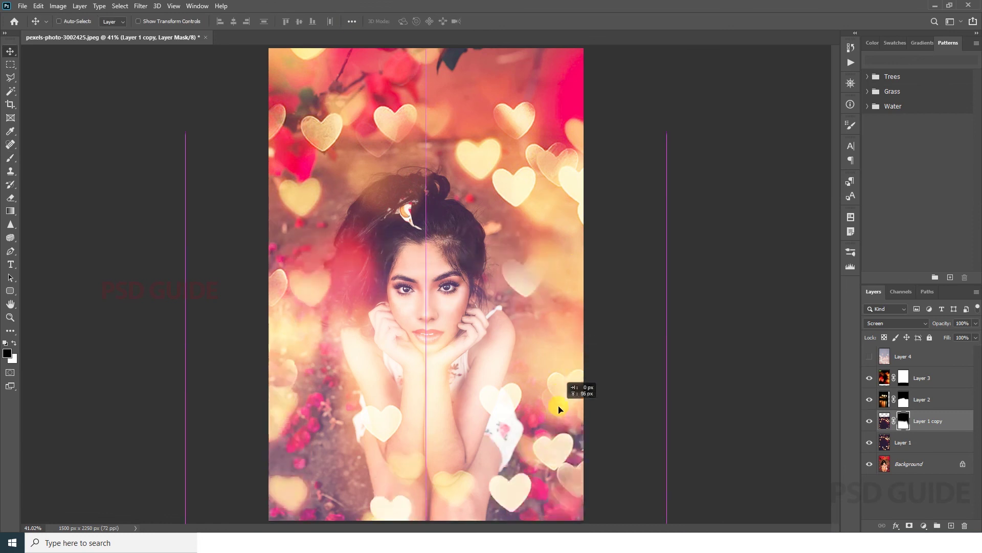
key("ctrl+z")
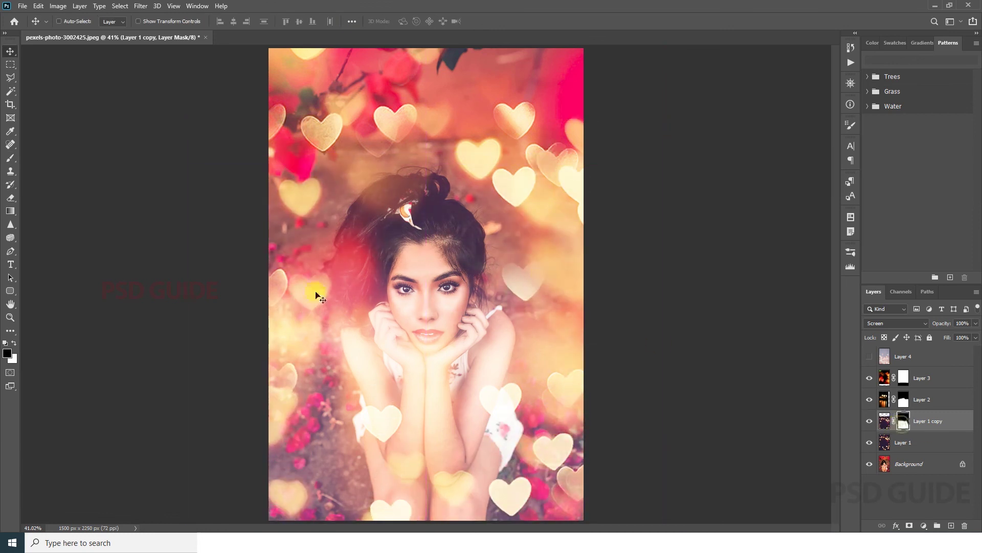
Merge the heart layers into one layer and shift it 78 px right.
key("b")
key("v")
right_click(927, 446)
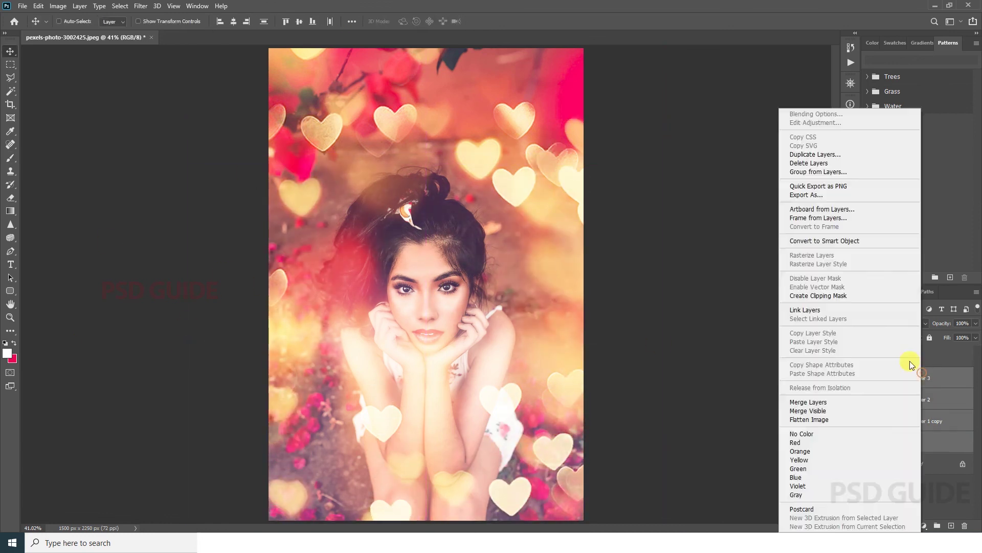
left_click(816, 401)
left_click(896, 323)
mouse_move(417, 401)
left_mouse_down()
mouse_move(456, 401)
mouse_move(491, 247)
left_mouse_up()
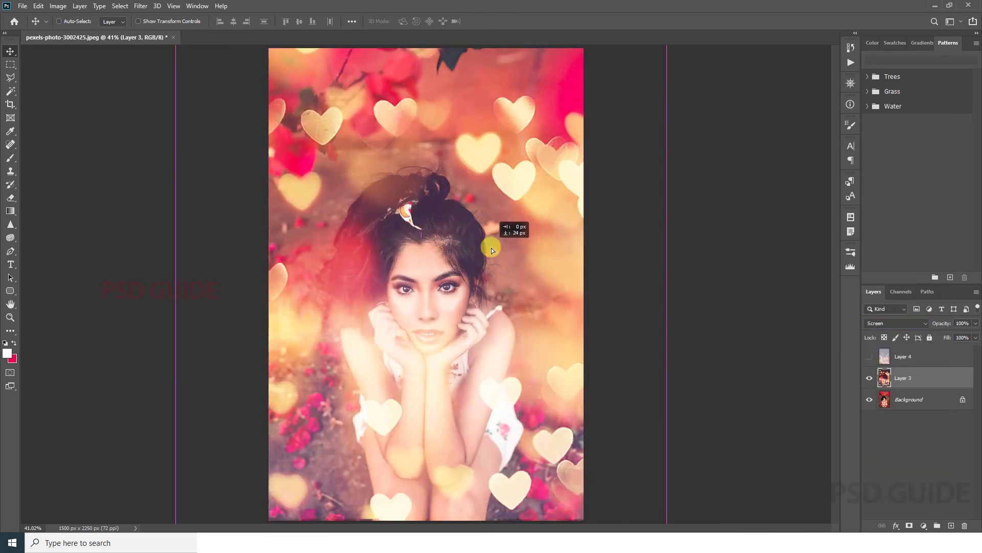
Show Layer 4's pastel circles in Hard Light mode and position them over the portrait.
left_click(870, 356)
left_click(903, 357)
left_click(897, 322)
left_click(876, 416)
left_click_drag(451, 307, 472, 319)
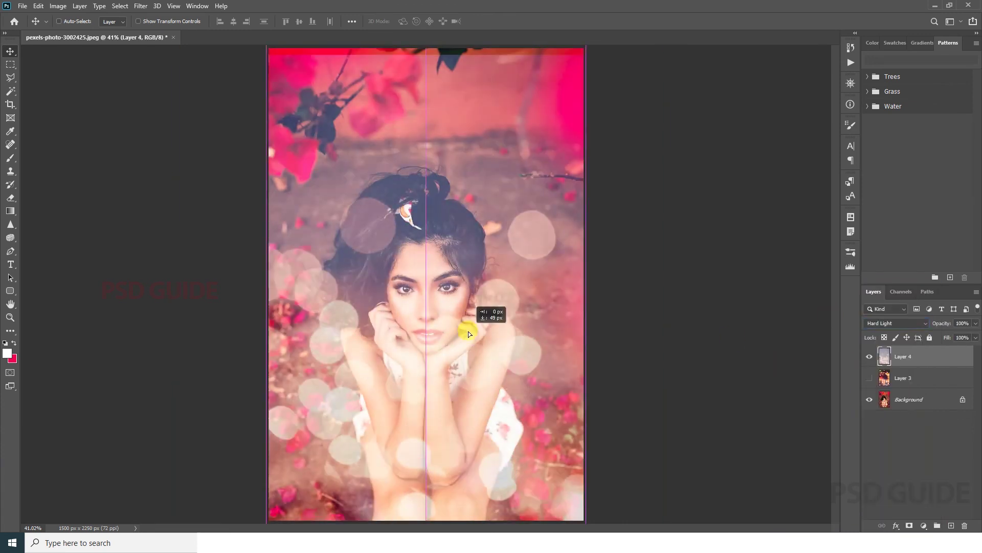
Show the circles instead of the hearts, reposition them, and reorder Layer 3 in the stack.
left_click(870, 356)
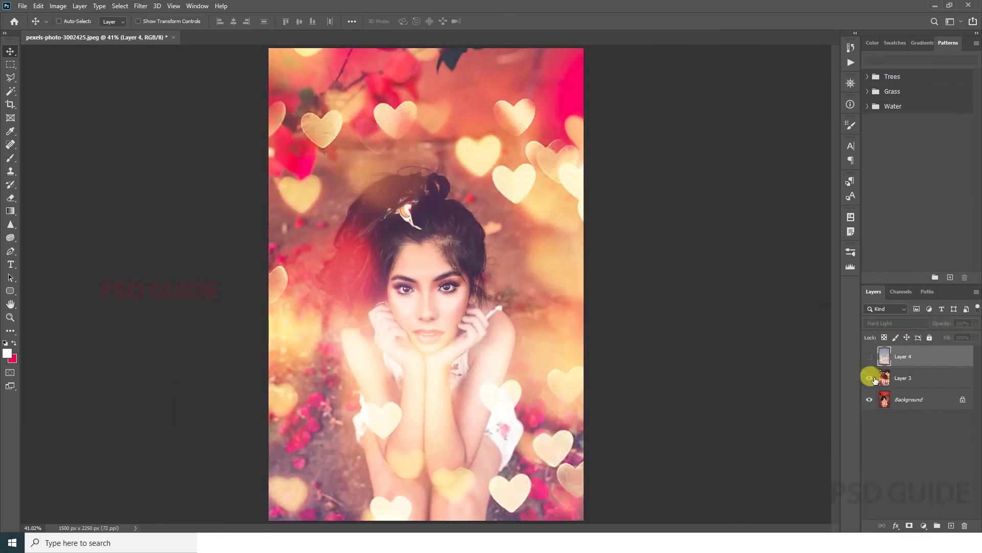
left_click_drag(869, 377, 869, 357)
left_click_drag(537, 267, 470, 228)
left_click_drag(903, 378, 949, 478)
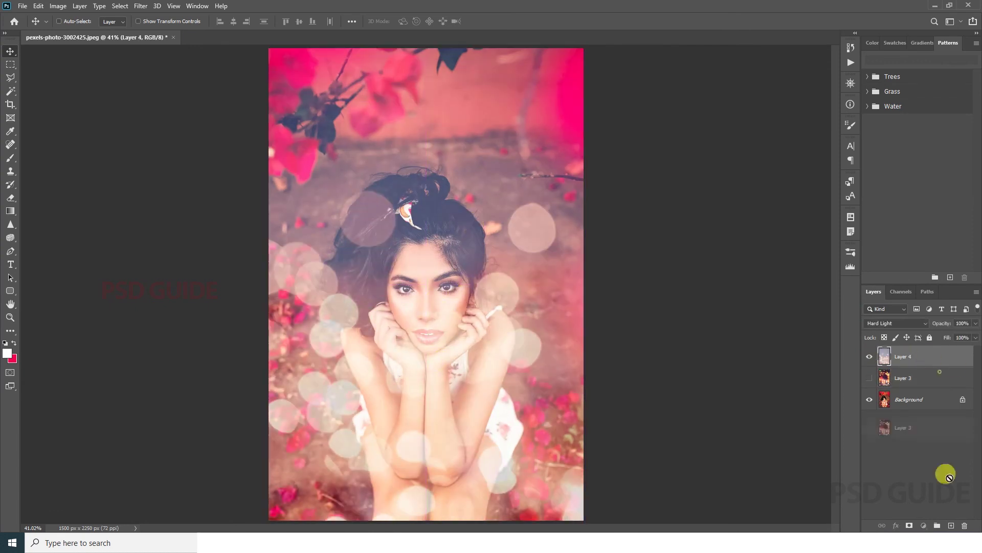
Duplicate Layer 4, scale the copy to 183% and reposition it, hiding the original.
key("ctrl+j")
key("ctrl+t")
left_click_drag(584, 520, 701, 503)
left_click_drag(417, 181, 527, 243)
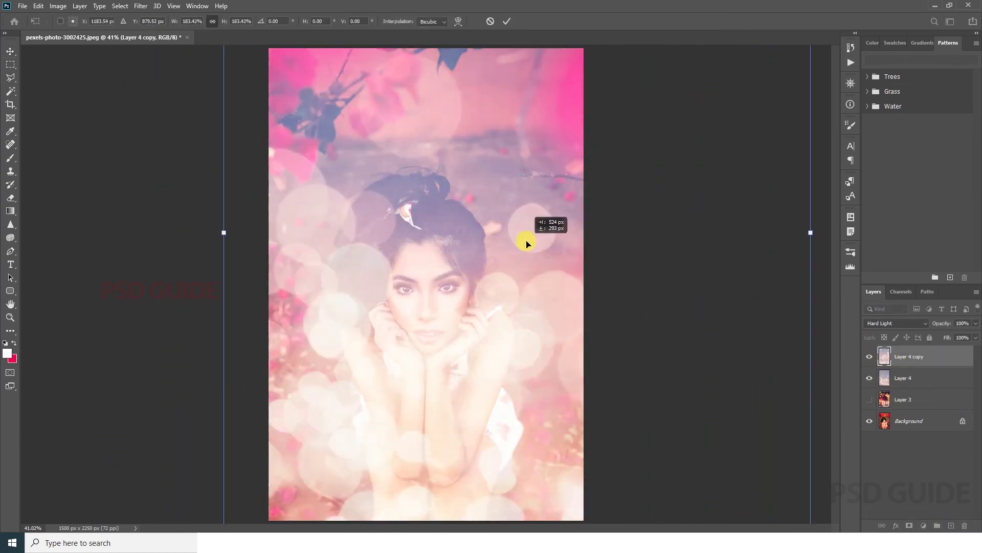
key("Return")
left_click(870, 378)
mouse_move(495, 309)
left_mouse_down()
mouse_move(464, 354)
mouse_move(351, 401)
left_mouse_up()
Duplicate Layer 4 copy, rotate it 180°, flip it, and reposition the circles.
key("ctrl+j")
key("ctrl+t")
left_click_drag(190, 164, 589, 151)
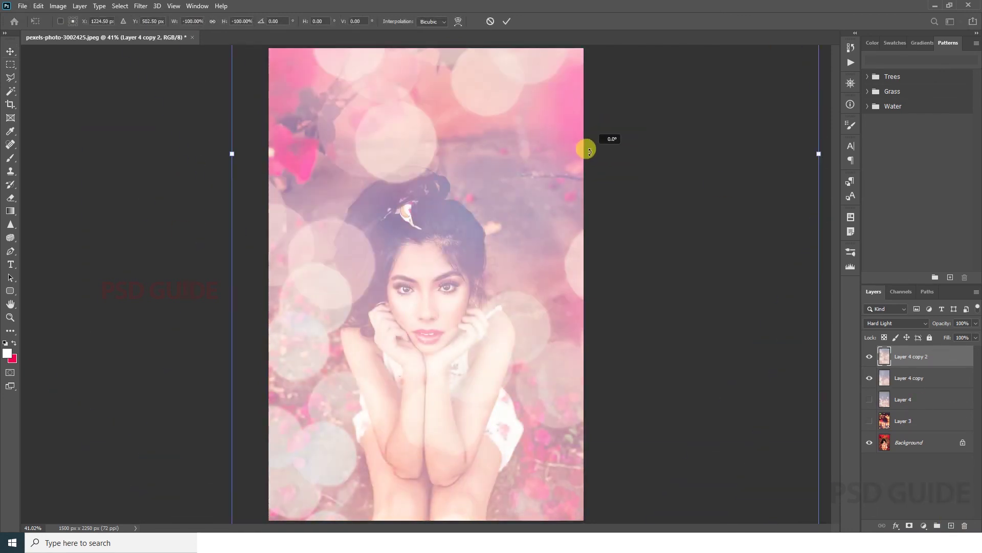
right_click(410, 209)
left_click(439, 385)
left_click_drag(467, 131, 436, 206)
key("Return")
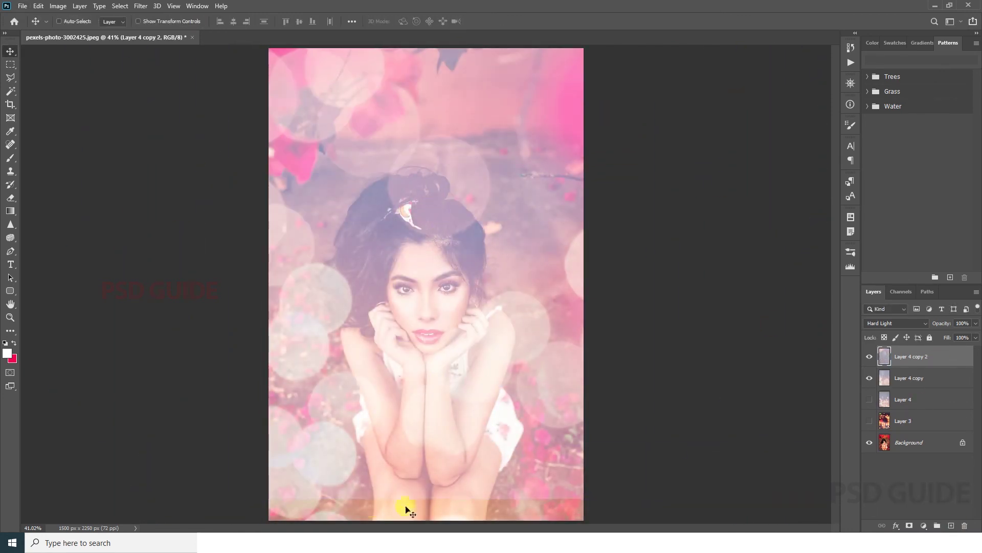
Add a mask to Layer 4 copy 2, pick a brush preset, and move the circles down 509 px.
left_click(910, 526)
left_click(10, 157)
right_click(693, 414)
double_click(428, 318)
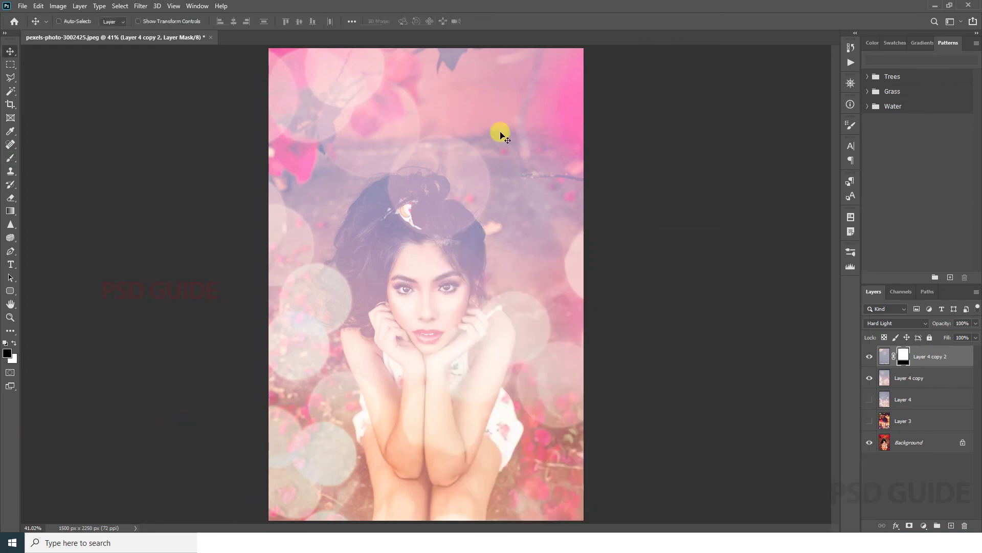
mouse_move(501, 134)
left_mouse_down()
mouse_move(478, 259)
mouse_move(522, 248)
mouse_move(384, 292)
mouse_move(497, 266)
mouse_move(509, 66)
mouse_move(511, 307)
left_mouse_up()
Hide both circle copies and show only the original Layer 4.
left_click(869, 399)
left_click(869, 356)
left_click(869, 377)
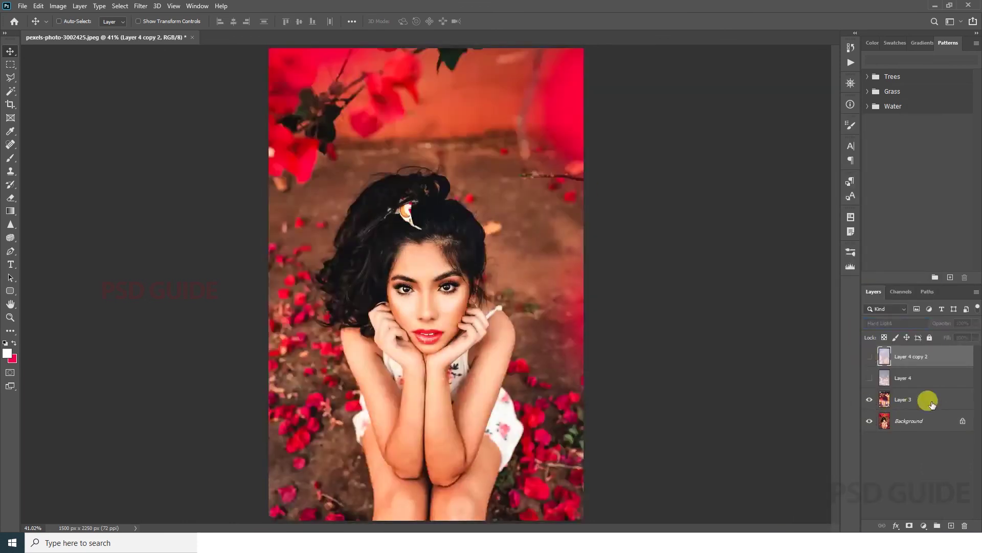
Hide hearts Layer 3 and show the flipped pastel circles of Layer 4 copy 2.
left_click(870, 399)
left_click(870, 356)
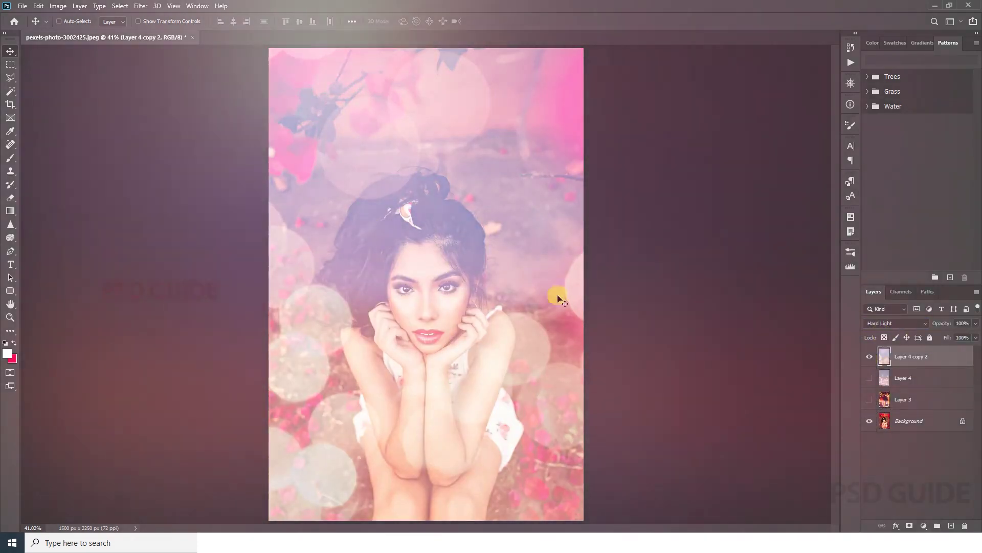